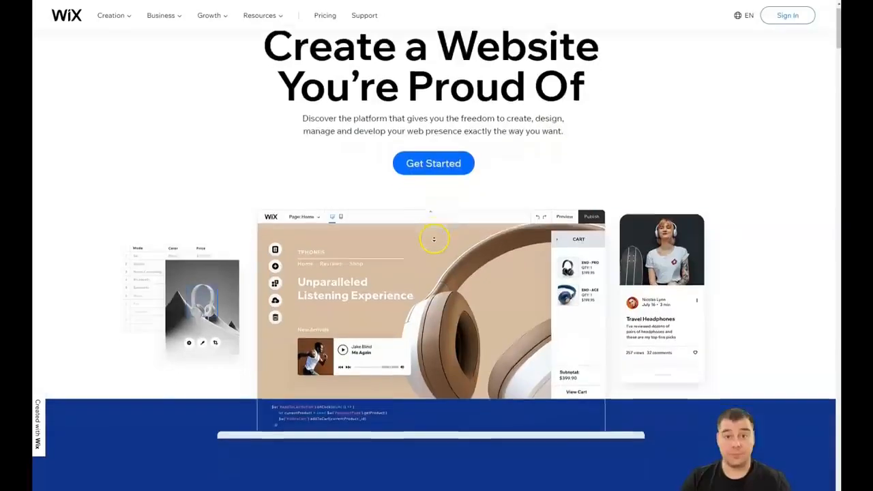
- Look through the Wix homepage sections on website templates, creation options, built-in business tools and the steps for creating a free website
{"action": "scroll", "coordinate": [433, 242], "scroll_direction": "down", "scroll_amount": 3}
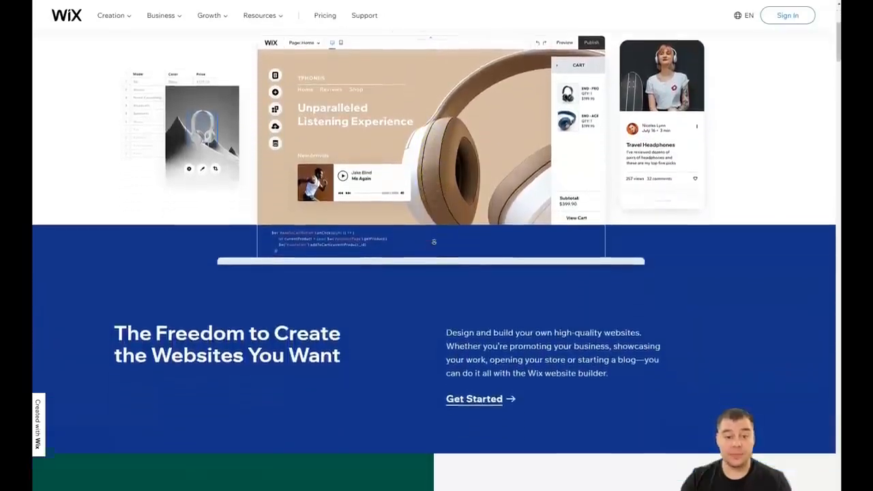
{"action": "scroll", "coordinate": [433, 242], "scroll_direction": "down", "scroll_amount": 3}
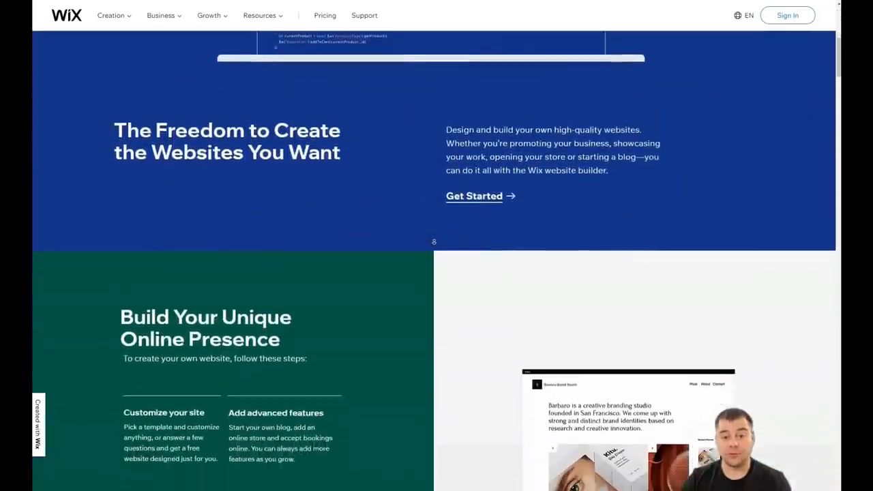
{"action": "scroll", "coordinate": [433, 242], "scroll_direction": "down", "scroll_amount": 3}
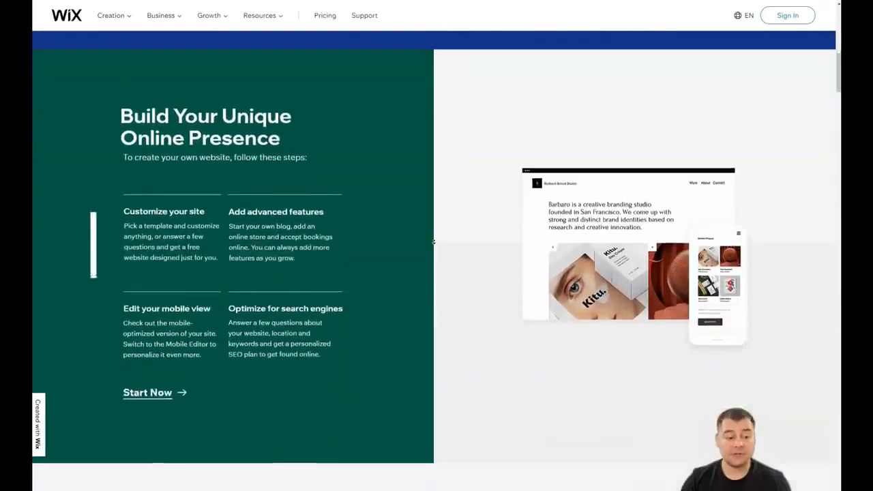
{"action": "scroll", "coordinate": [433, 242], "scroll_direction": "down", "scroll_amount": 3}
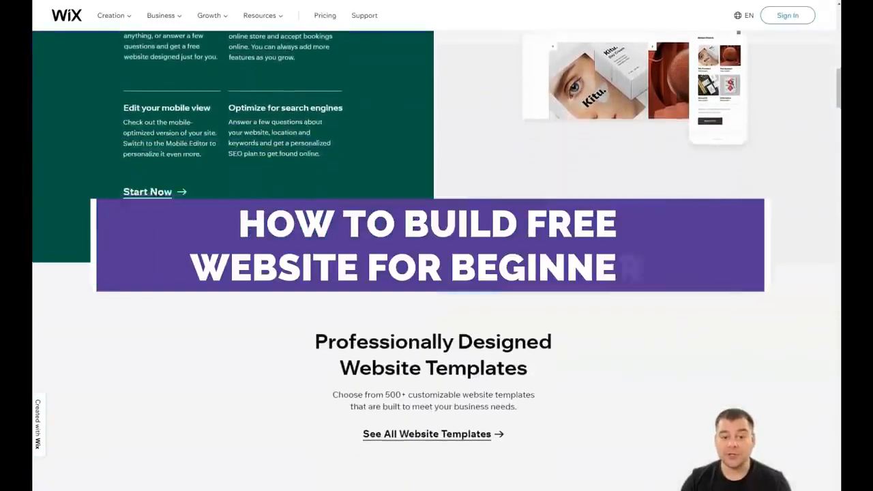
{"action": "scroll", "coordinate": [433, 241], "scroll_direction": "down", "scroll_amount": 2}
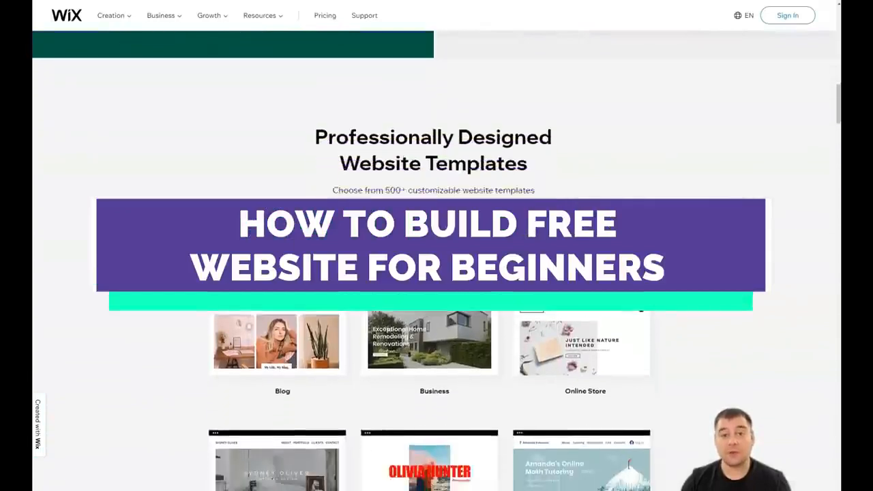
{"action": "scroll", "coordinate": [433, 242], "scroll_direction": "down", "scroll_amount": 3}
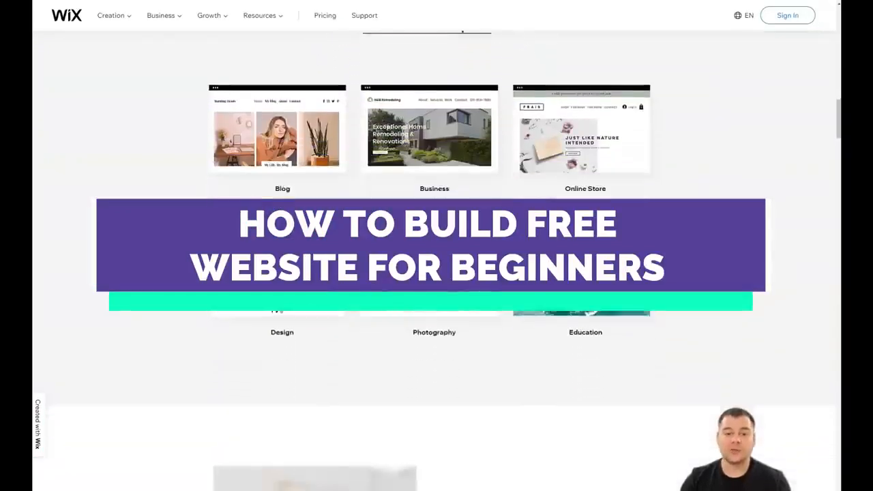
{"action": "scroll", "coordinate": [433, 241], "scroll_direction": "down", "scroll_amount": 4}
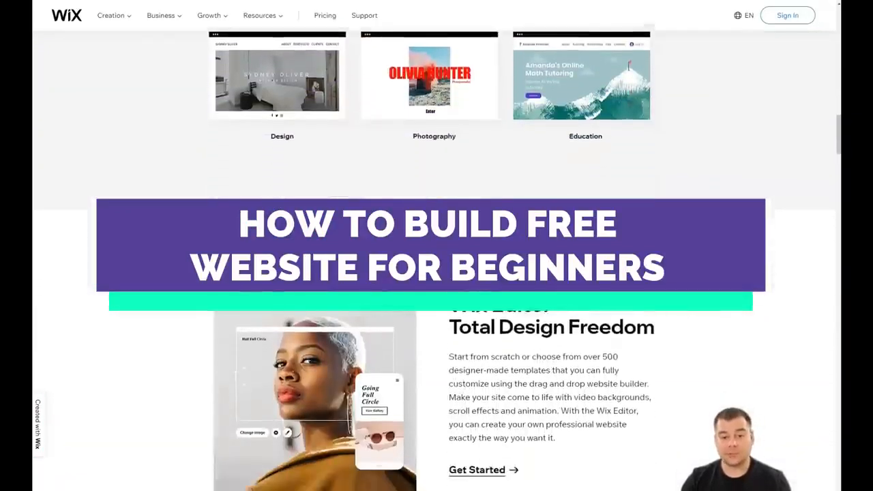
{"action": "scroll", "coordinate": [435, 244], "scroll_direction": "down", "scroll_amount": 4}
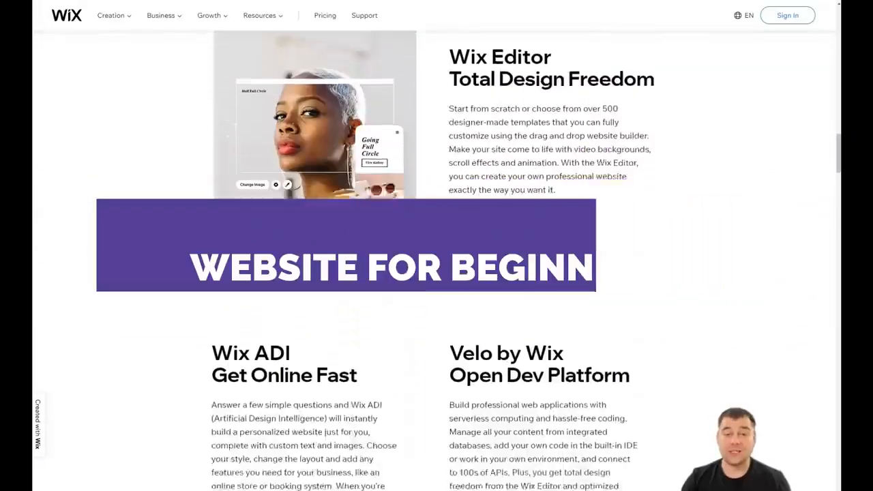
{"action": "scroll", "coordinate": [435, 245], "scroll_direction": "down", "scroll_amount": 1}
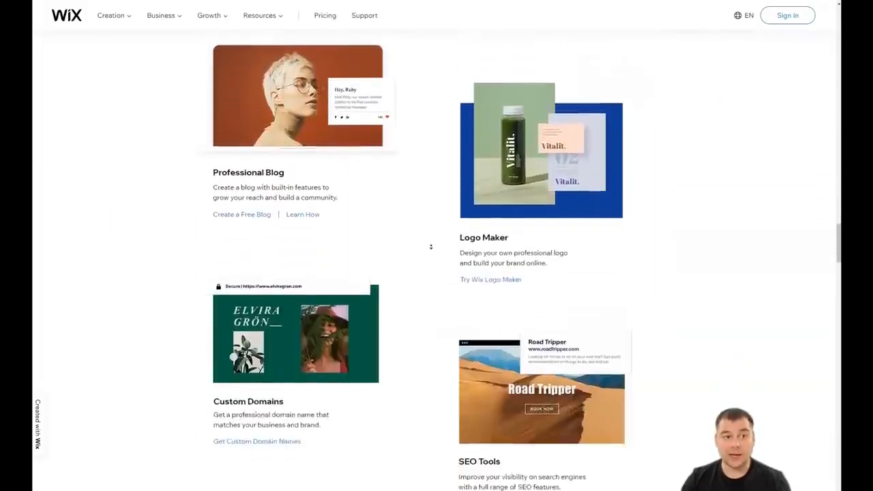
{"action": "scroll", "coordinate": [431, 247], "scroll_direction": "down", "scroll_amount": 5}
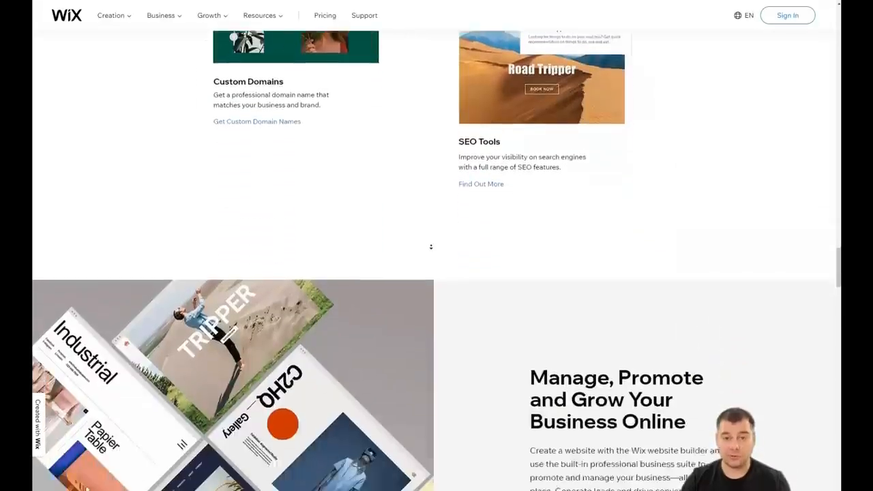
{"action": "scroll", "coordinate": [431, 247], "scroll_direction": "down", "scroll_amount": 5}
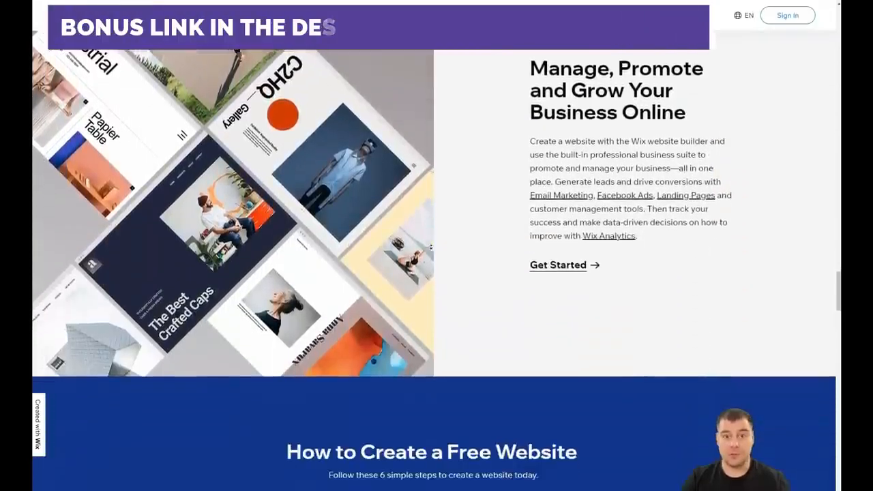
{"action": "scroll", "coordinate": [431, 247], "scroll_direction": "down", "scroll_amount": 4}
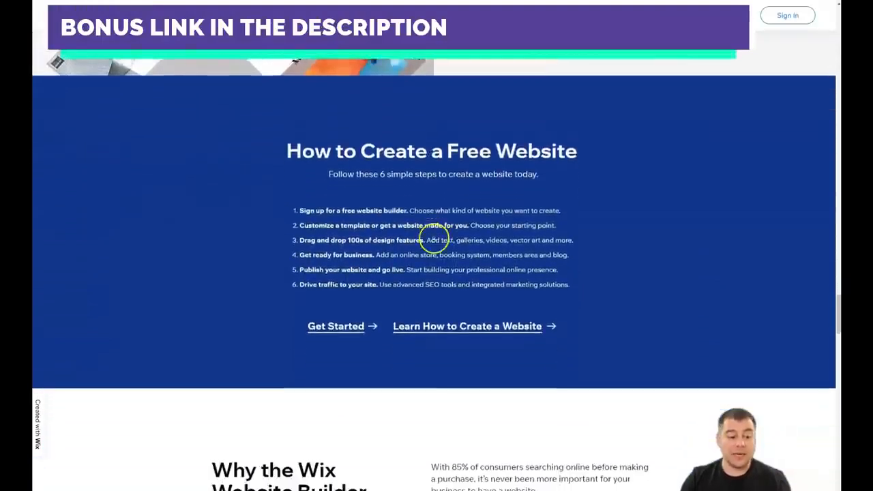
{"action": "scroll", "coordinate": [444, 205], "scroll_direction": "up", "scroll_amount": 3}
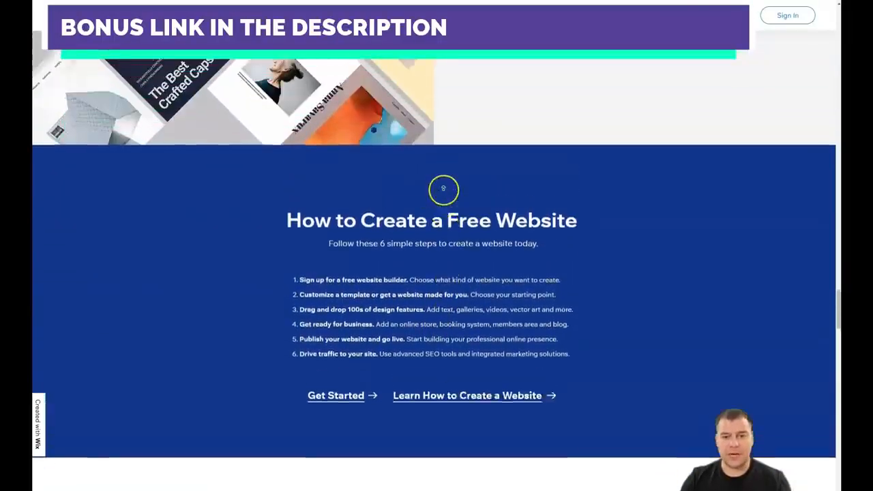
{"action": "scroll", "coordinate": [443, 186], "scroll_direction": "up", "scroll_amount": 6}
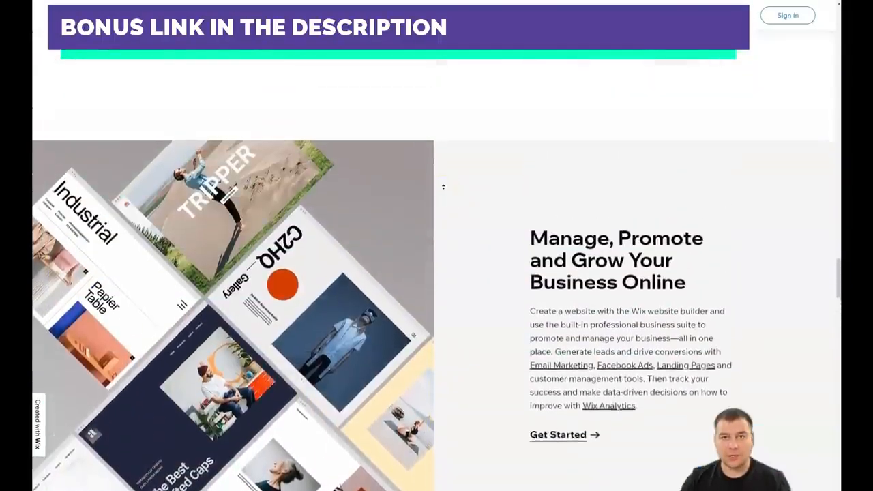
{"action": "scroll", "coordinate": [443, 186], "scroll_direction": "up", "scroll_amount": 8}
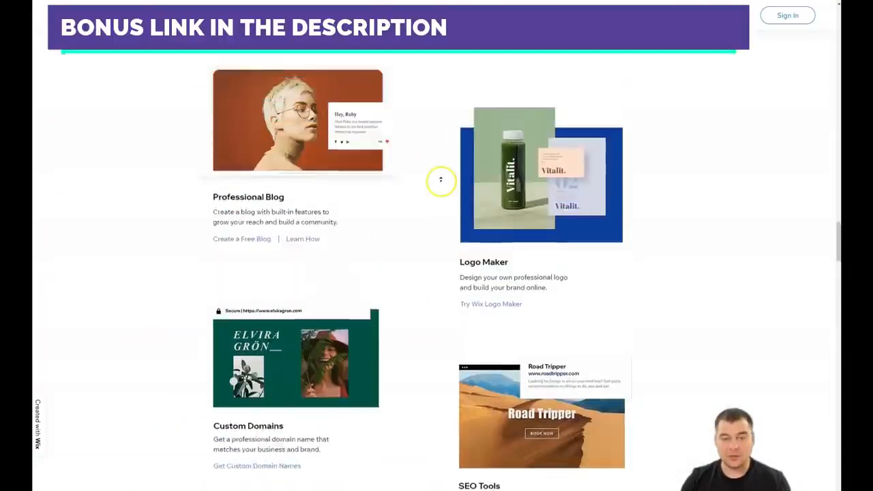
{"action": "scroll", "coordinate": [441, 179], "scroll_direction": "up", "scroll_amount": 6}
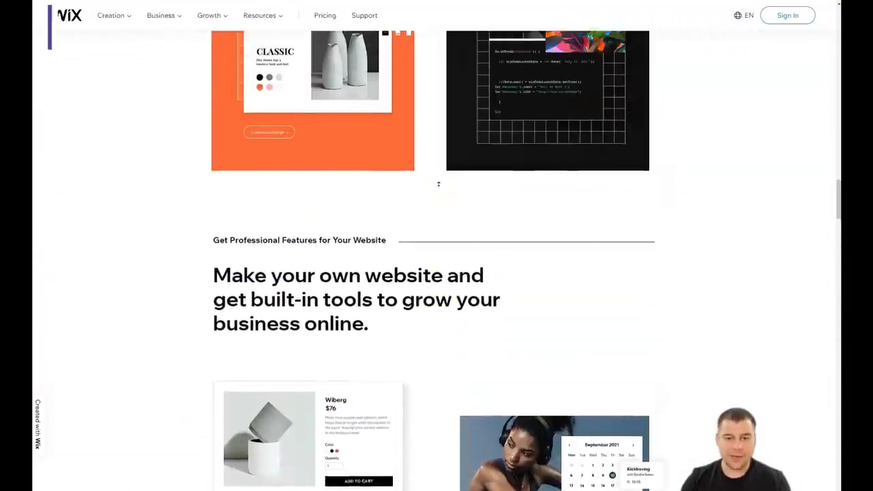
{"action": "scroll", "coordinate": [437, 182], "scroll_direction": "up", "scroll_amount": 8}
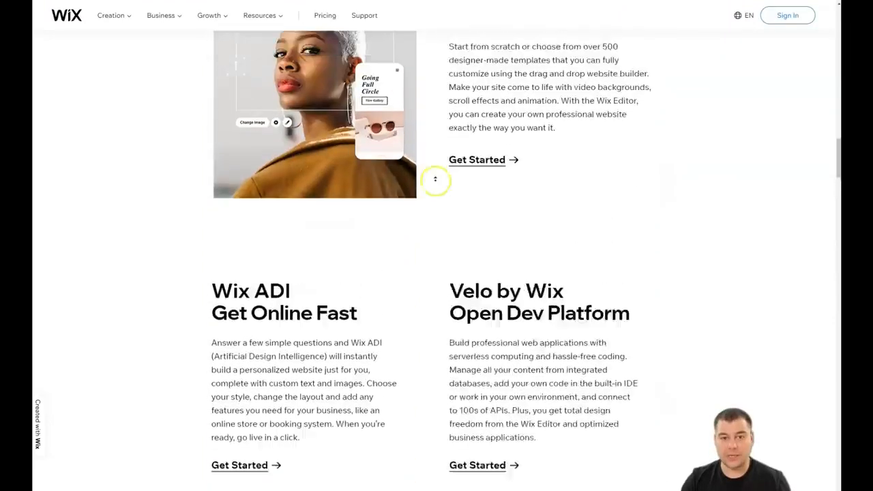
{"action": "scroll", "coordinate": [435, 178], "scroll_direction": "up", "scroll_amount": 8}
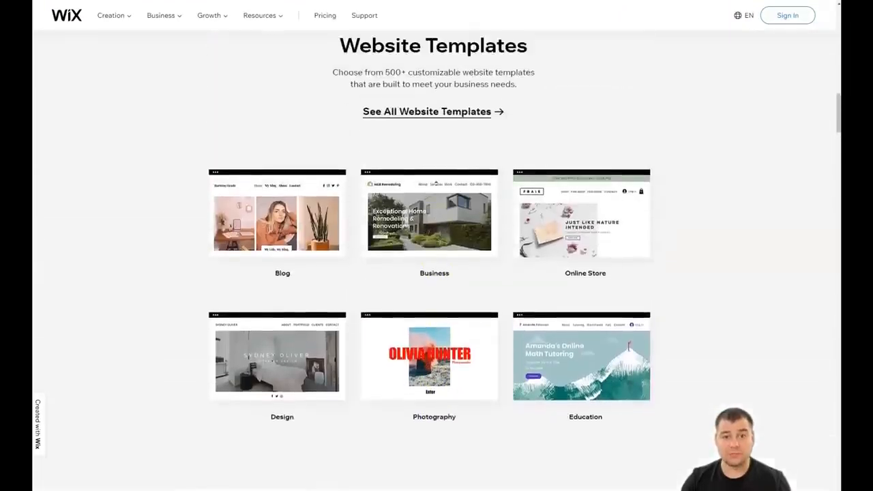
{"action": "scroll", "coordinate": [435, 183], "scroll_direction": "up", "scroll_amount": 9}
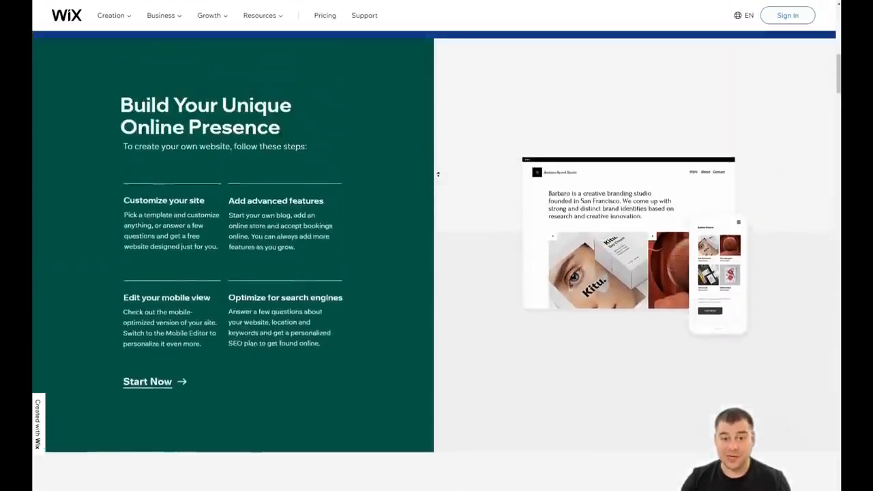
{"action": "scroll", "coordinate": [437, 174], "scroll_direction": "up", "scroll_amount": 6}
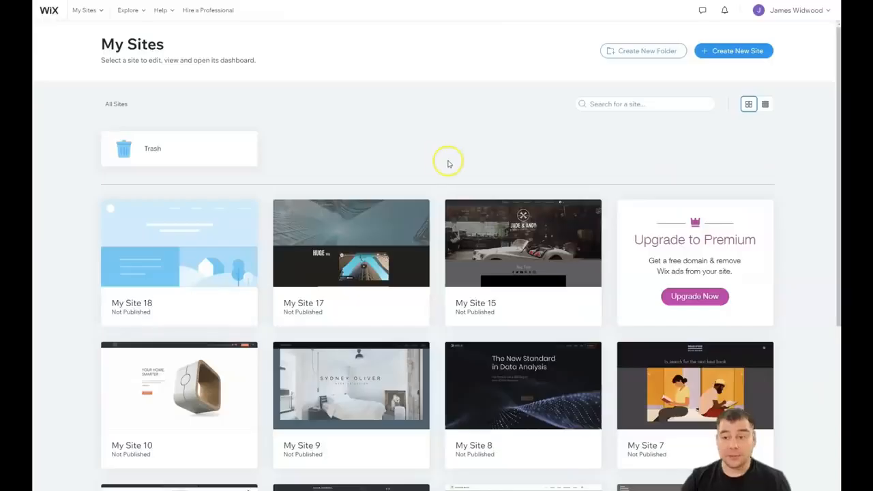
- Start a new site of the kind Other and choose to create it with the Editor from a template
{"action": "left_click", "coordinate": [713, 54]}
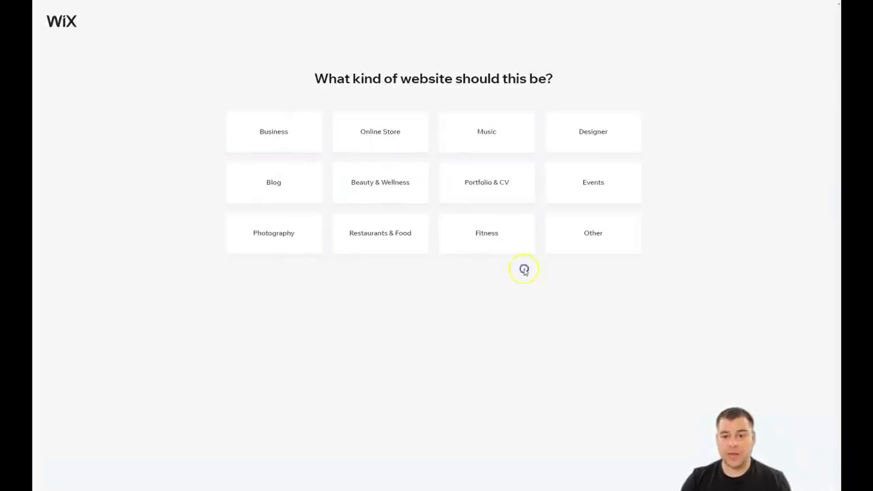
{"action": "left_click", "coordinate": [588, 241]}
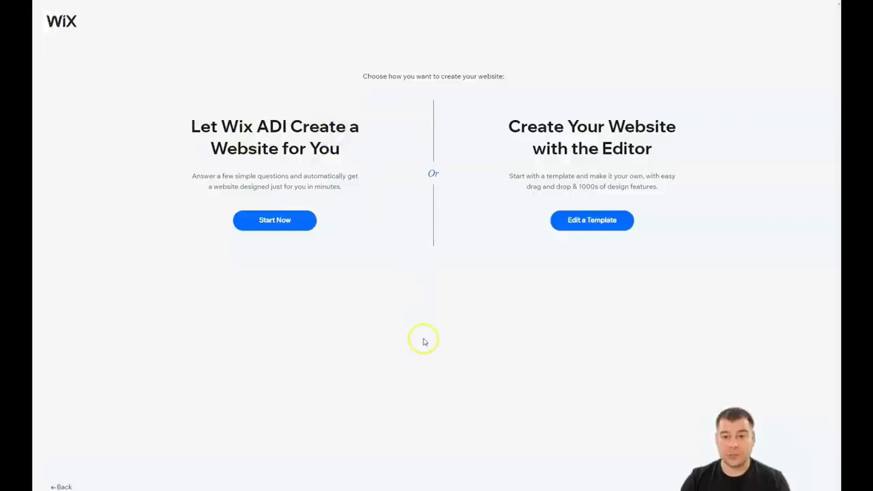
{"action": "left_click", "coordinate": [585, 222]}
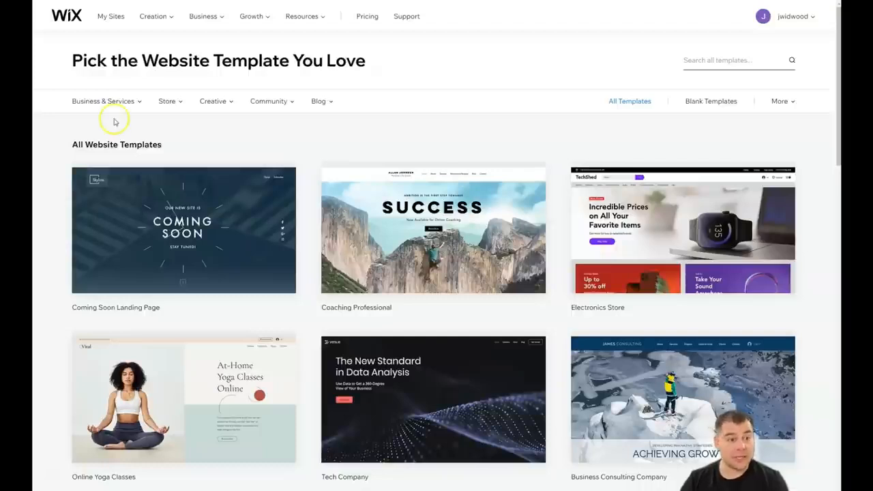
- Browse the gallery of all website templates, going through pages 5 and 7 and on to page 9
{"action": "scroll", "coordinate": [510, 274], "scroll_direction": "down", "scroll_amount": 4}
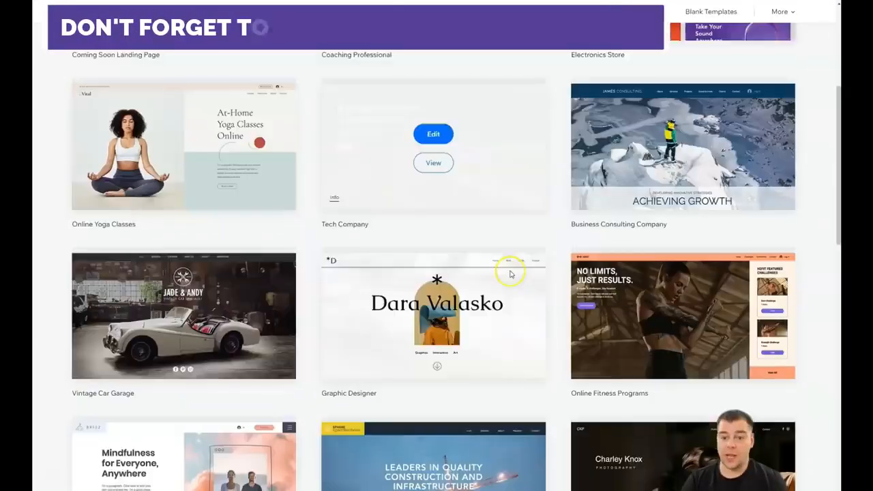
{"action": "scroll", "coordinate": [510, 274], "scroll_direction": "down", "scroll_amount": 3}
{"action": "left_click", "coordinate": [450, 413]}
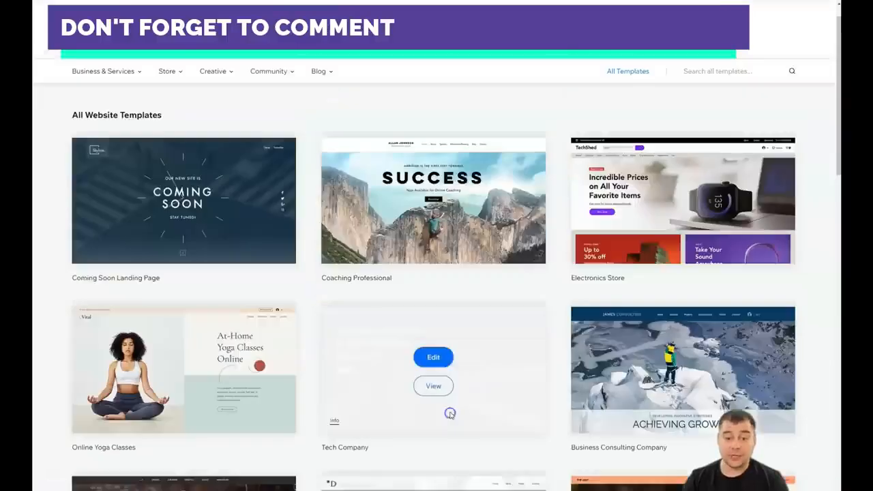
{"action": "scroll", "coordinate": [452, 375], "scroll_direction": "down", "scroll_amount": 12}
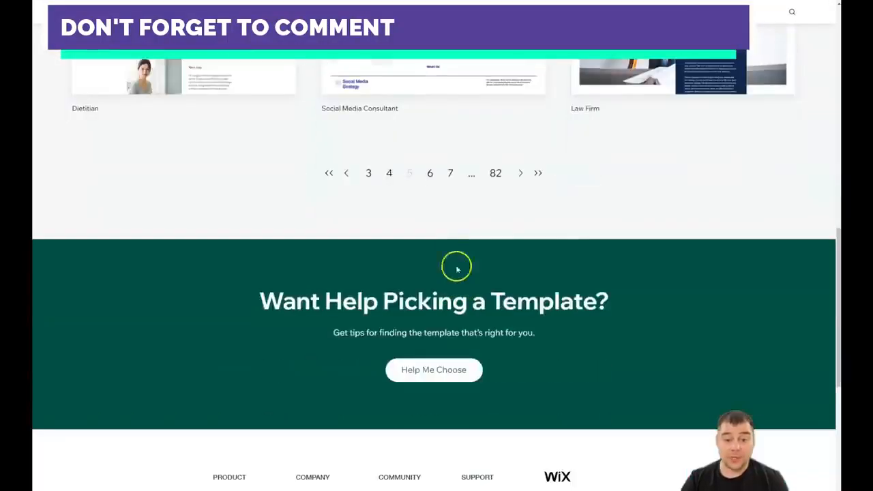
{"action": "left_click", "coordinate": [450, 174]}
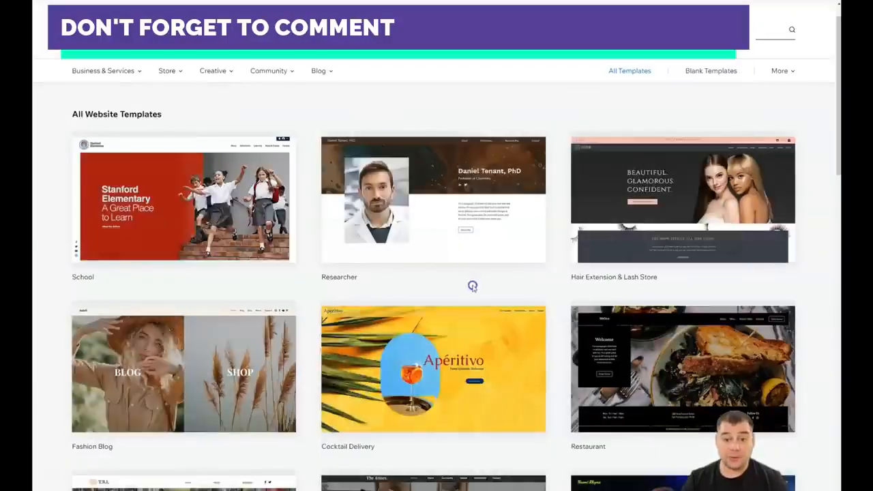
{"action": "scroll", "coordinate": [472, 312], "scroll_direction": "down", "scroll_amount": 10}
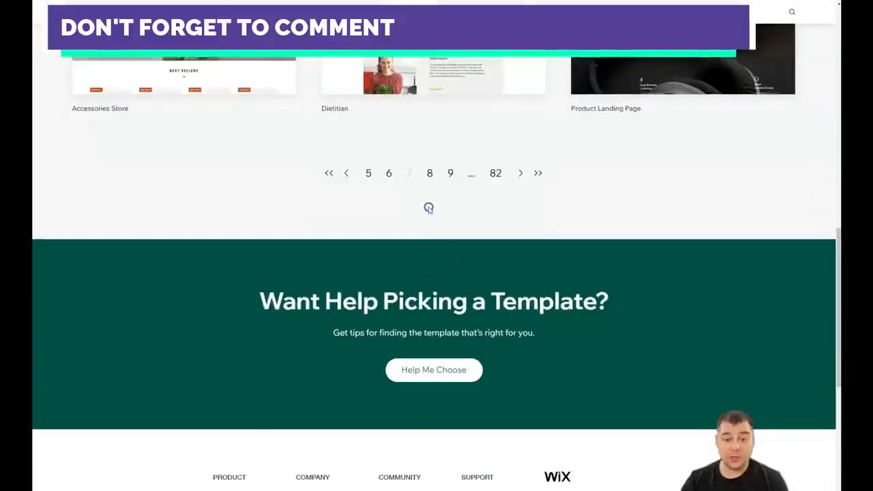
{"action": "left_click", "coordinate": [448, 175]}
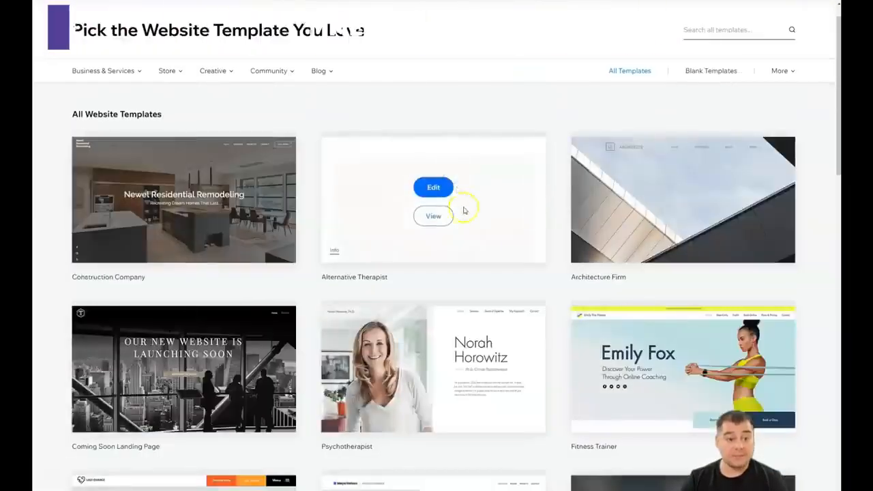
- Examine the website templates on pages 9 and 10 of the gallery and continue to a further page
{"action": "scroll", "coordinate": [483, 253], "scroll_direction": "down", "scroll_amount": 4}
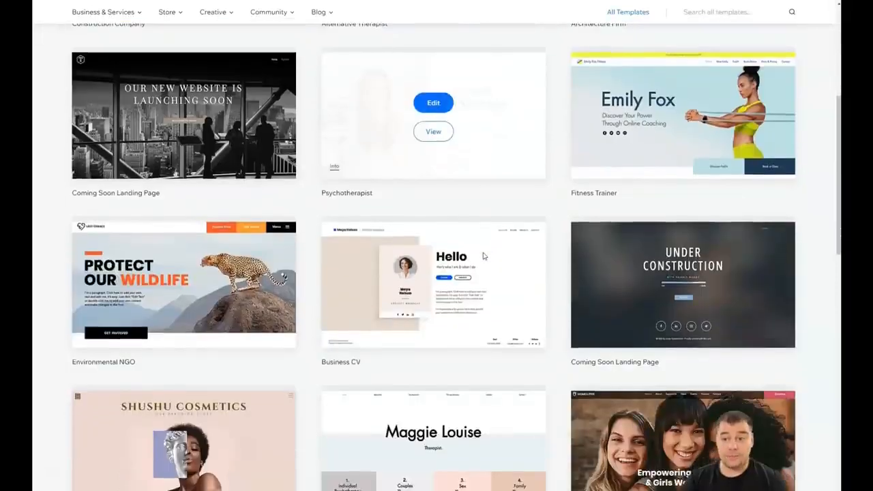
{"action": "scroll", "coordinate": [482, 255], "scroll_direction": "down", "scroll_amount": 3}
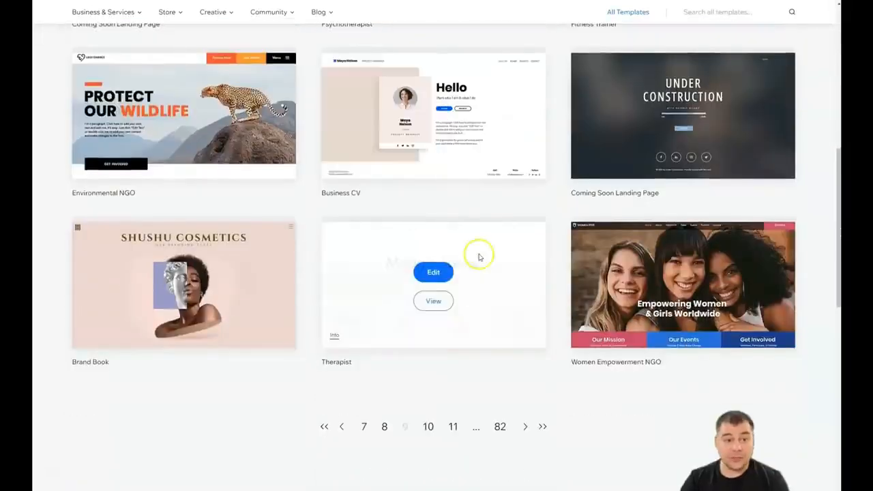
{"action": "left_click", "coordinate": [427, 426]}
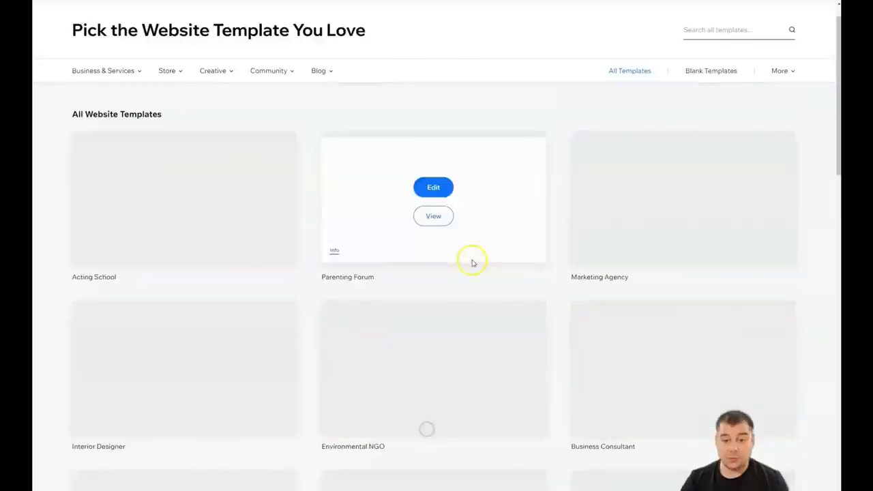
{"action": "scroll", "coordinate": [478, 266], "scroll_direction": "down", "scroll_amount": 3}
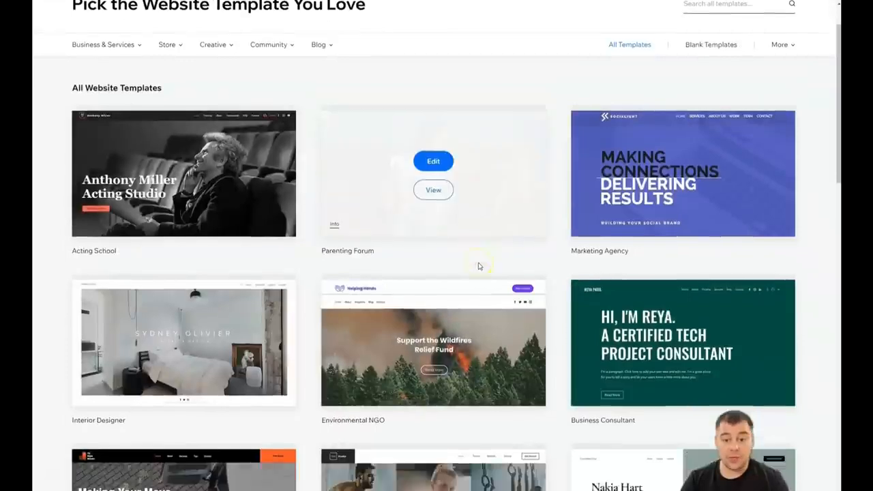
{"action": "scroll", "coordinate": [479, 266], "scroll_direction": "down", "scroll_amount": 5}
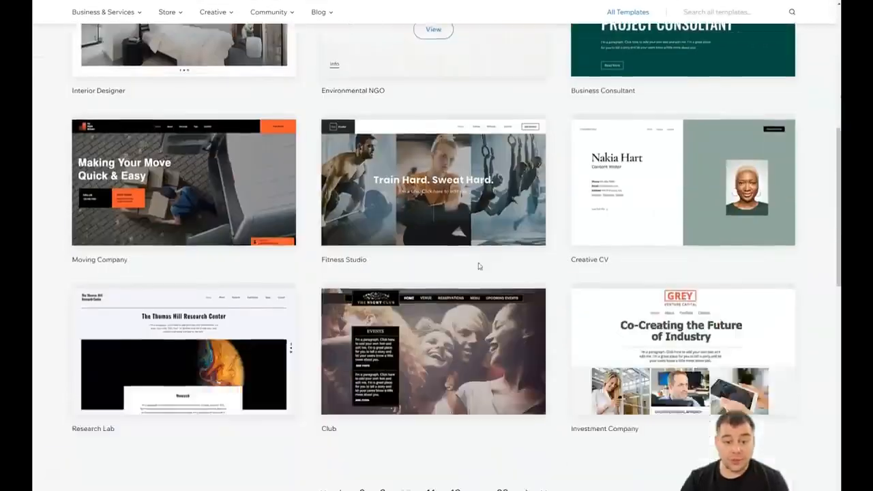
{"action": "left_click", "coordinate": [422, 374]}
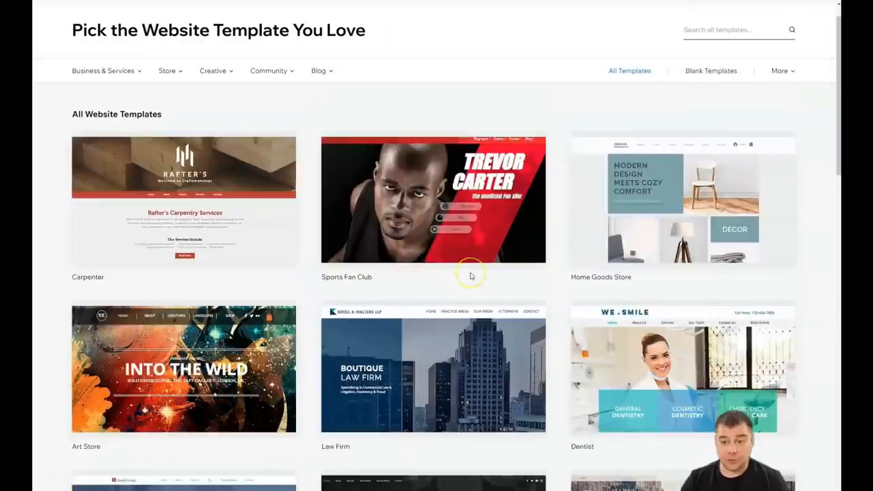
- Look through the template categories for Business & Services, Store, Creative, Community and Blog
{"action": "scroll", "coordinate": [470, 276], "scroll_direction": "down", "scroll_amount": 5}
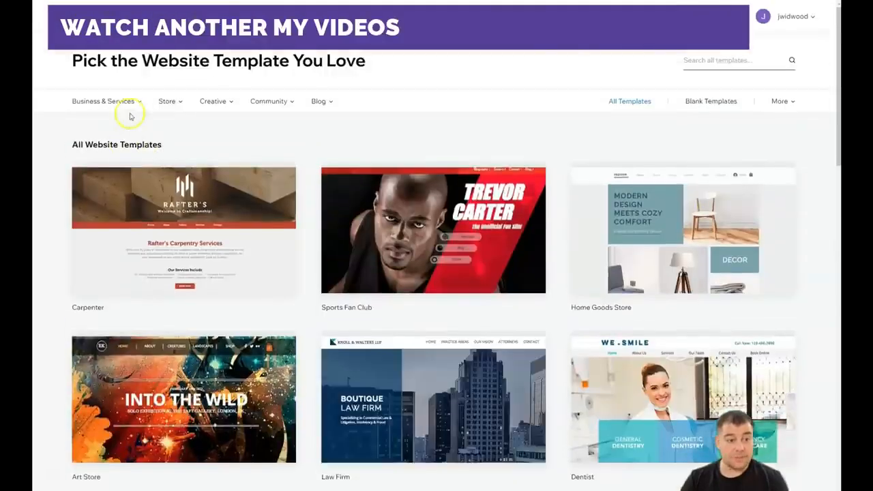
{"action": "mouse_move", "coordinate": [137, 103]}
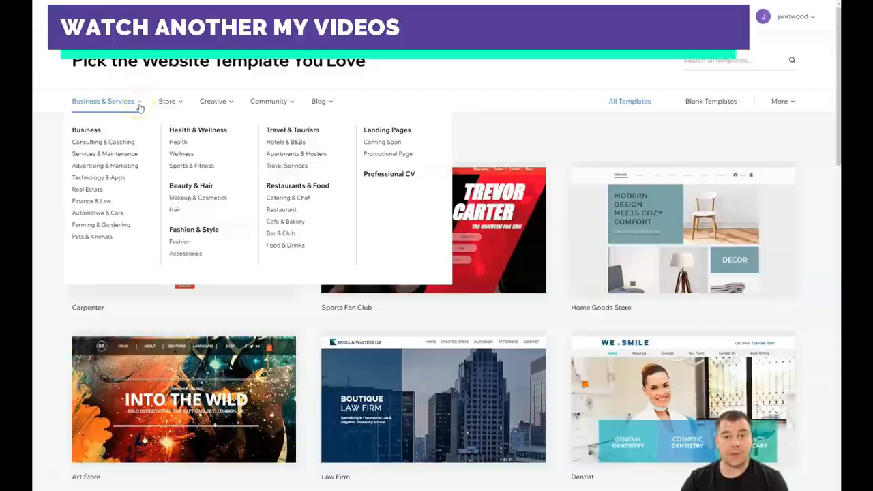
{"action": "mouse_move", "coordinate": [175, 102]}
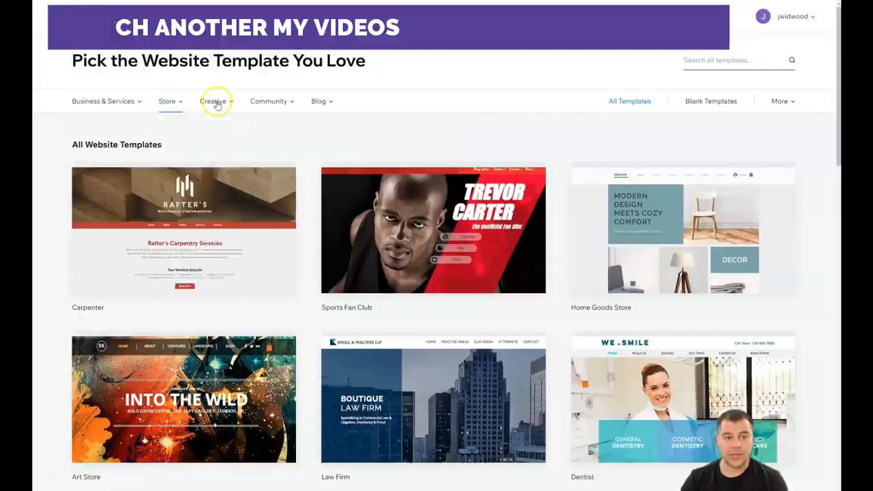
{"action": "mouse_move", "coordinate": [292, 103]}
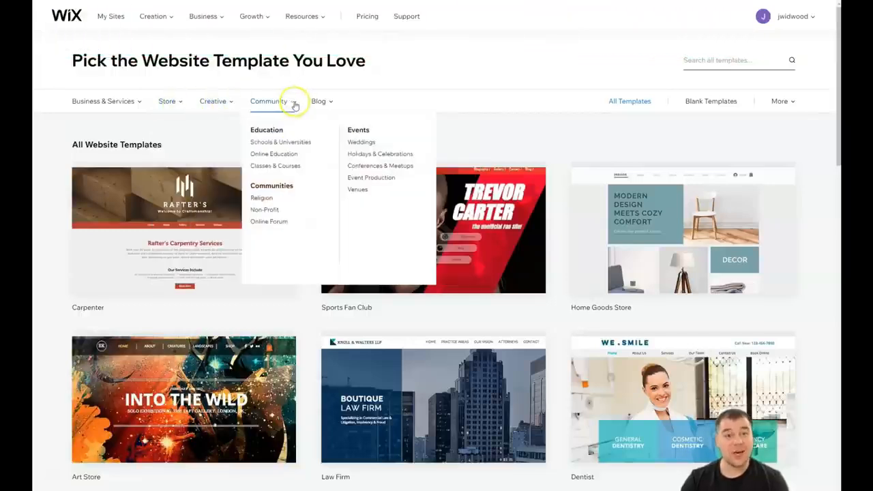
{"action": "mouse_move", "coordinate": [332, 105]}
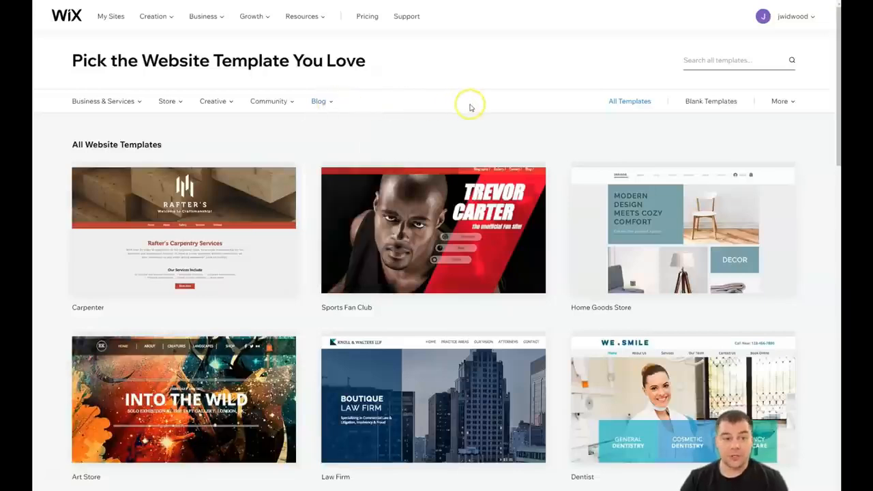
- Browse the blank website templates, from Start from Scratch to the gallery and strip header layouts
{"action": "left_click", "coordinate": [698, 103]}
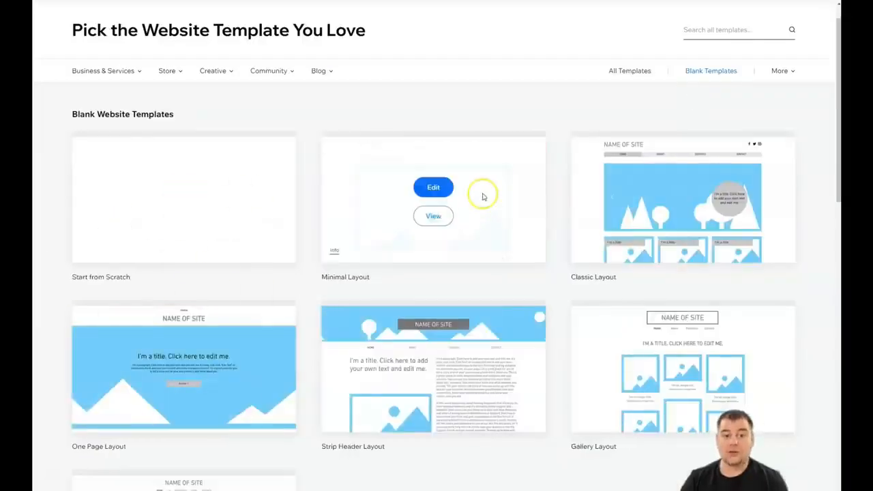
{"action": "scroll", "coordinate": [382, 348], "scroll_direction": "down", "scroll_amount": 2}
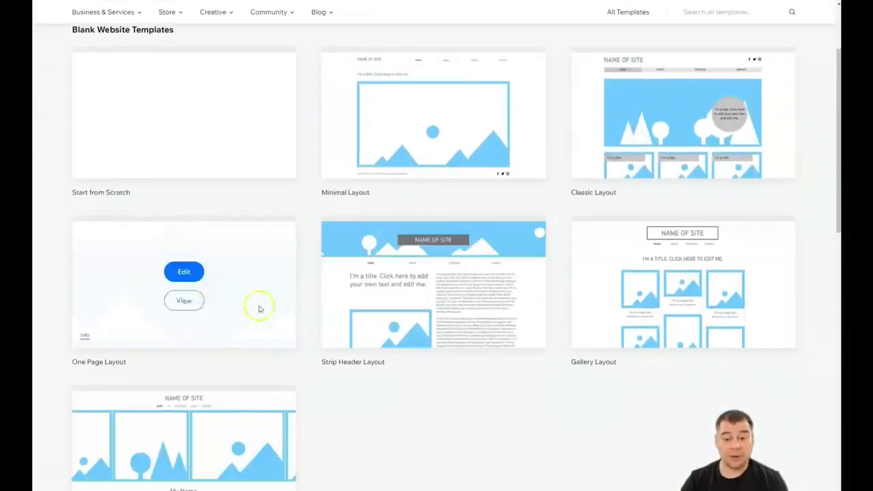
{"action": "scroll", "coordinate": [622, 314], "scroll_direction": "up", "scroll_amount": 1}
{"action": "scroll", "coordinate": [622, 314], "scroll_direction": "up", "scroll_amount": 3}
- Return to the full template gallery and open the Coaching Professional template for editing
{"action": "left_click", "coordinate": [629, 101]}
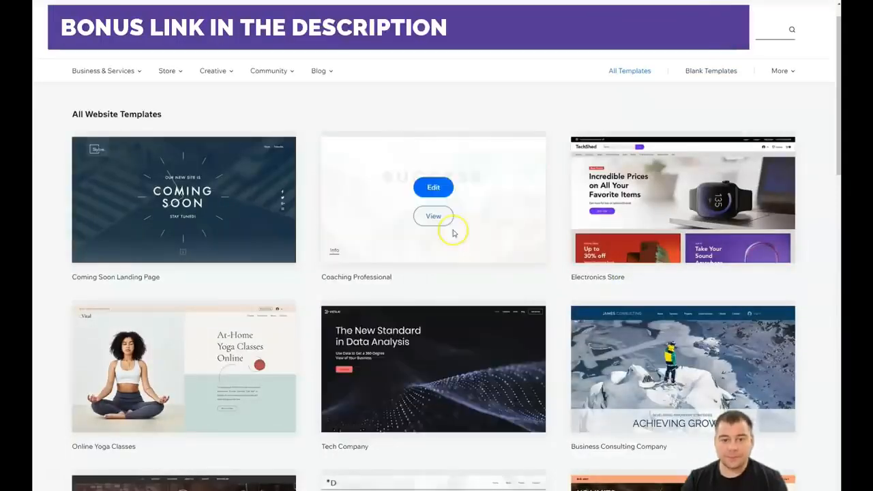
{"action": "left_click", "coordinate": [433, 187]}
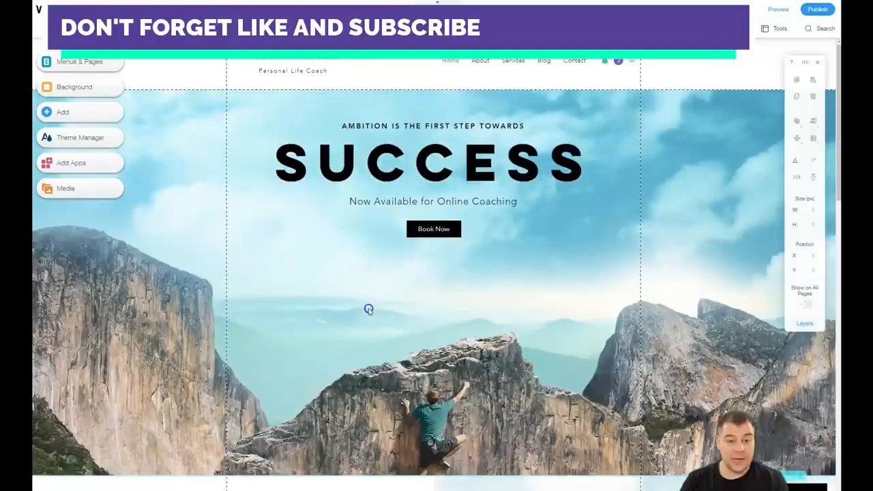
- Look over the template's home page down to the contact section, and the editor's Site and Settings options
{"action": "scroll", "coordinate": [376, 306], "scroll_direction": "down", "scroll_amount": 3}
{"action": "scroll", "coordinate": [377, 306], "scroll_direction": "down", "scroll_amount": 10}
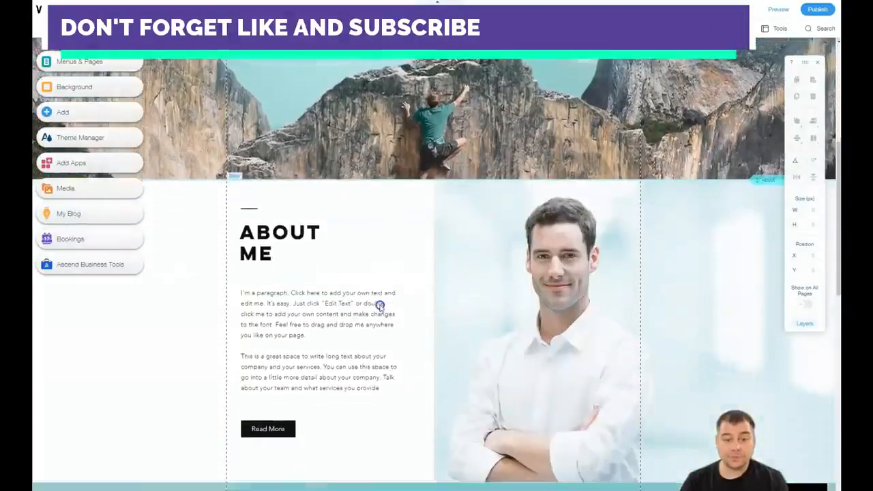
{"action": "scroll", "coordinate": [380, 306], "scroll_direction": "down", "scroll_amount": 2}
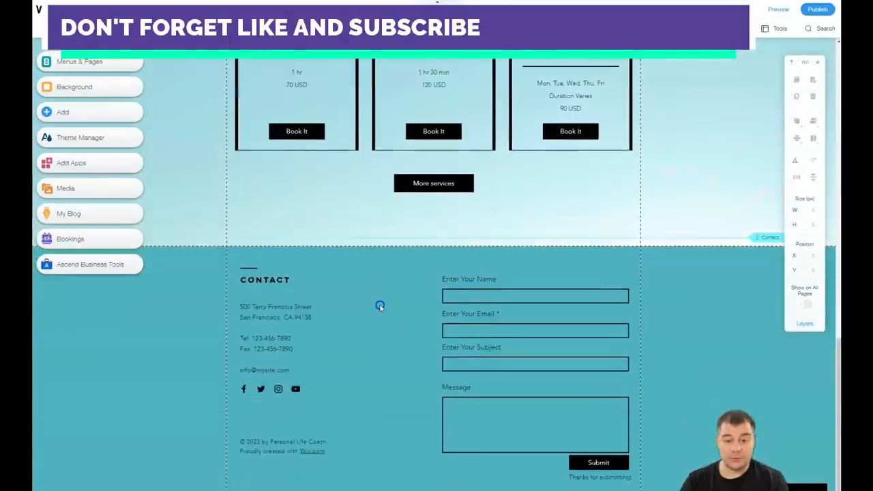
{"action": "scroll", "coordinate": [380, 306], "scroll_direction": "up", "scroll_amount": 5}
{"action": "scroll", "coordinate": [380, 306], "scroll_direction": "up", "scroll_amount": 8}
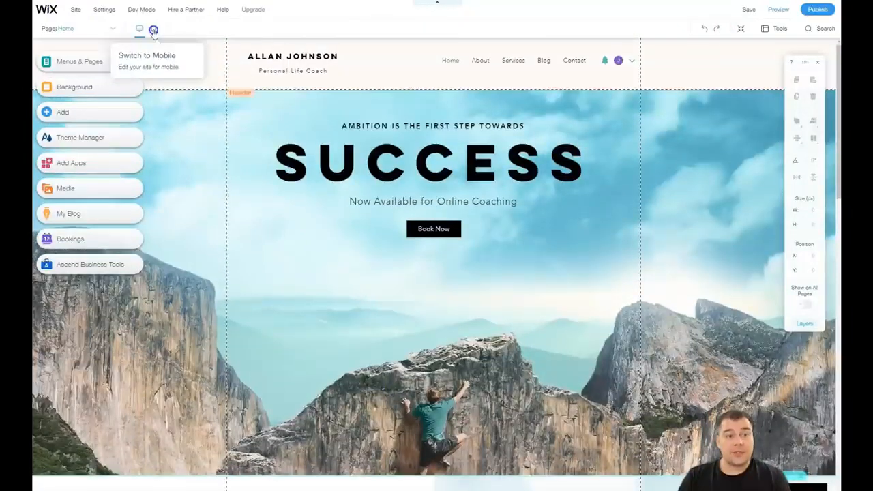
{"action": "mouse_move", "coordinate": [73, 15]}
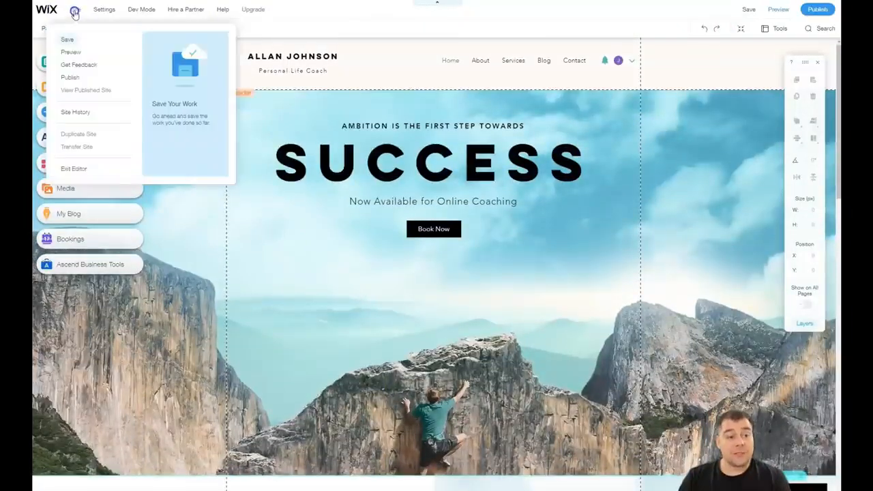
{"action": "mouse_move", "coordinate": [100, 14]}
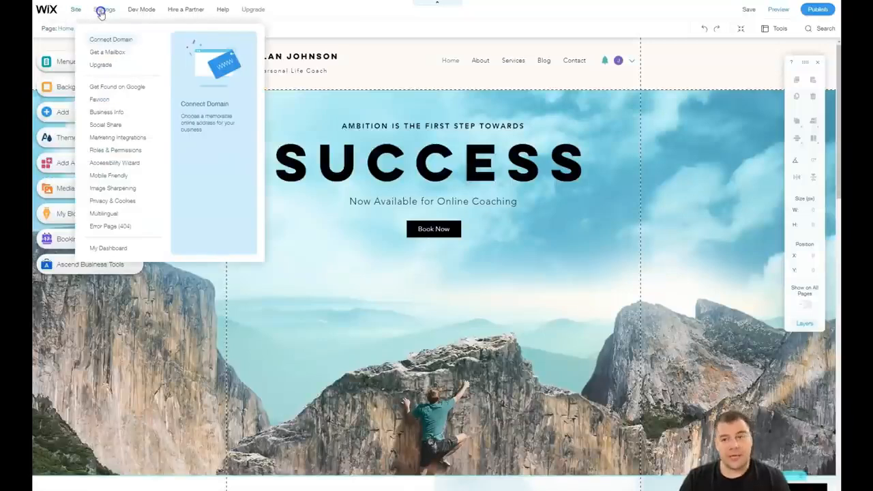
- Switch to Zoom Out mode and move the How I Can Help You heading section up above About Me
{"action": "left_click", "coordinate": [740, 30]}
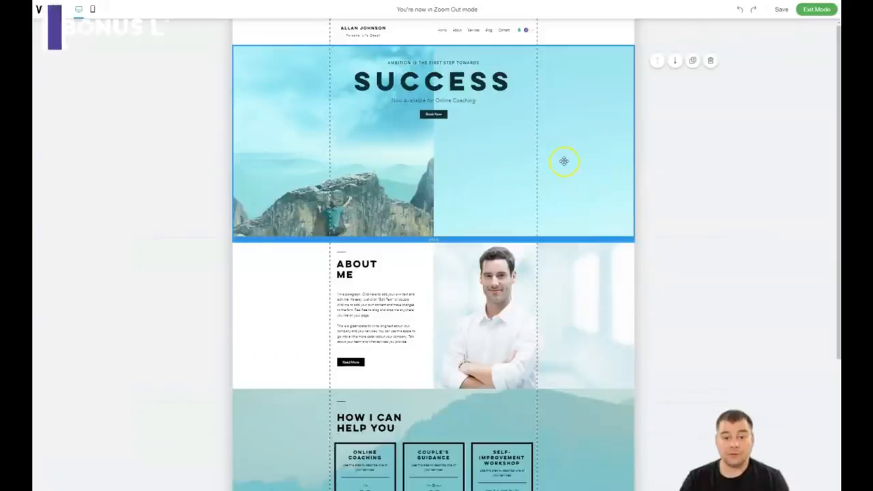
{"action": "scroll", "coordinate": [556, 296], "scroll_direction": "down", "scroll_amount": 1}
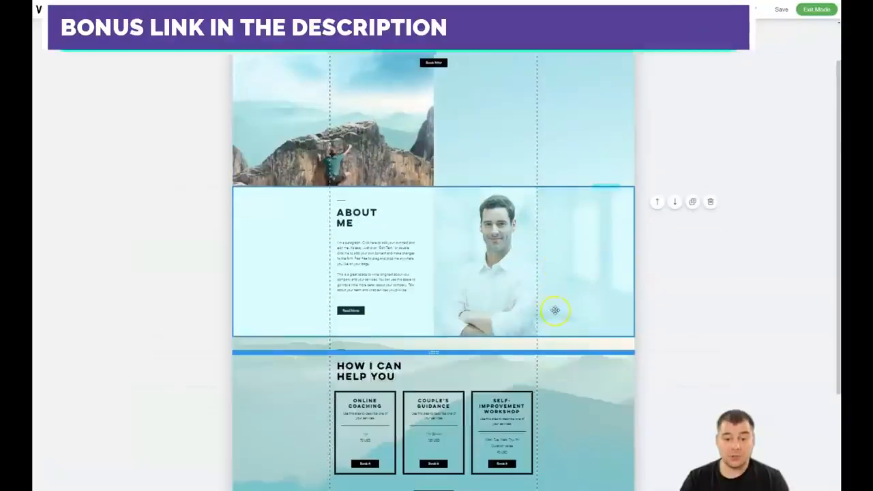
{"action": "scroll", "coordinate": [557, 291], "scroll_direction": "down", "scroll_amount": 2}
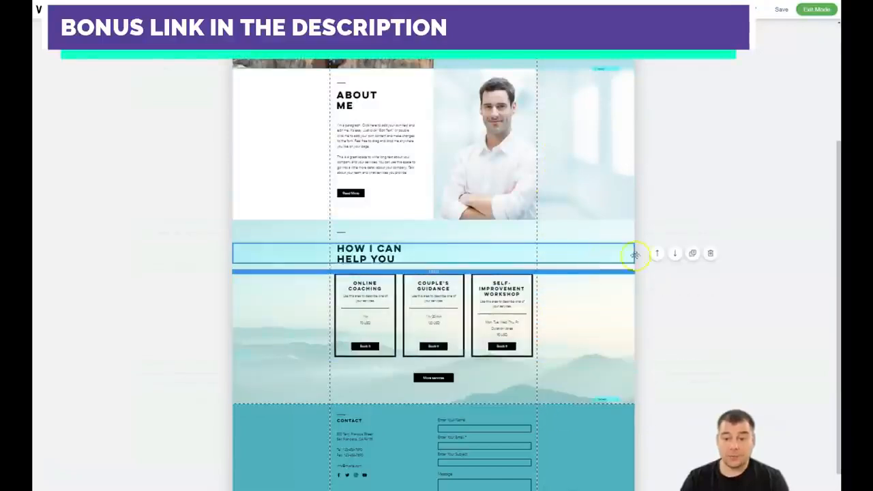
{"action": "left_click", "coordinate": [656, 253]}
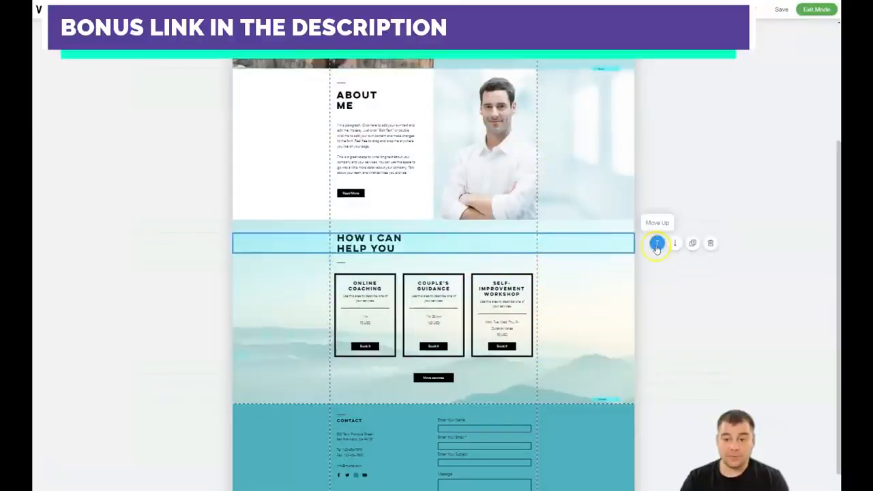
{"action": "left_click", "coordinate": [656, 244]}
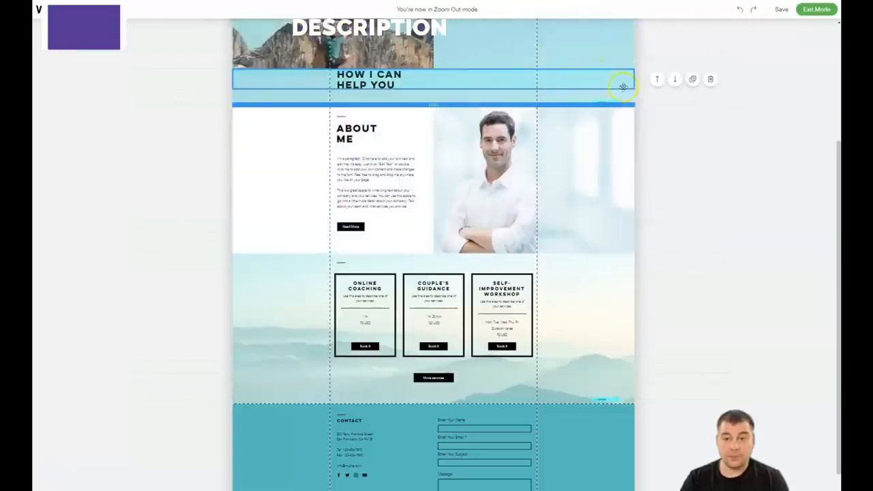
- Move the How I Can Help You heading down below the service cards, then back up above them
{"action": "left_click", "coordinate": [675, 79]}
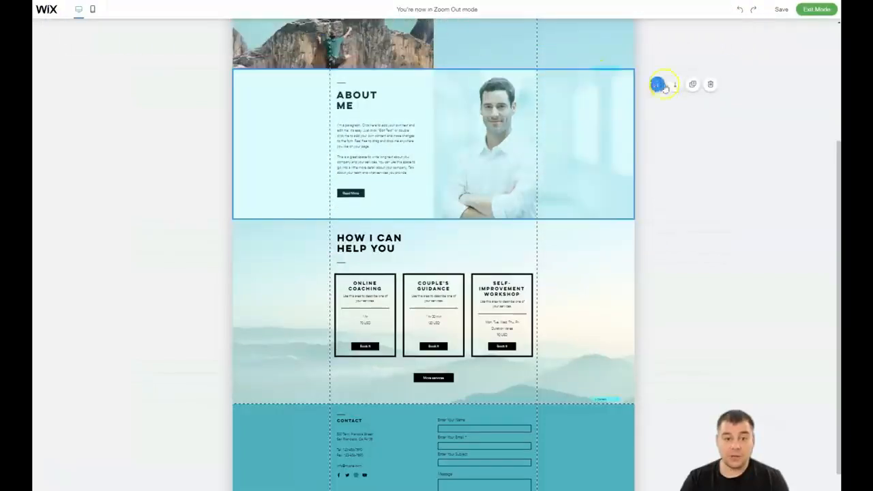
{"action": "left_click", "coordinate": [674, 247]}
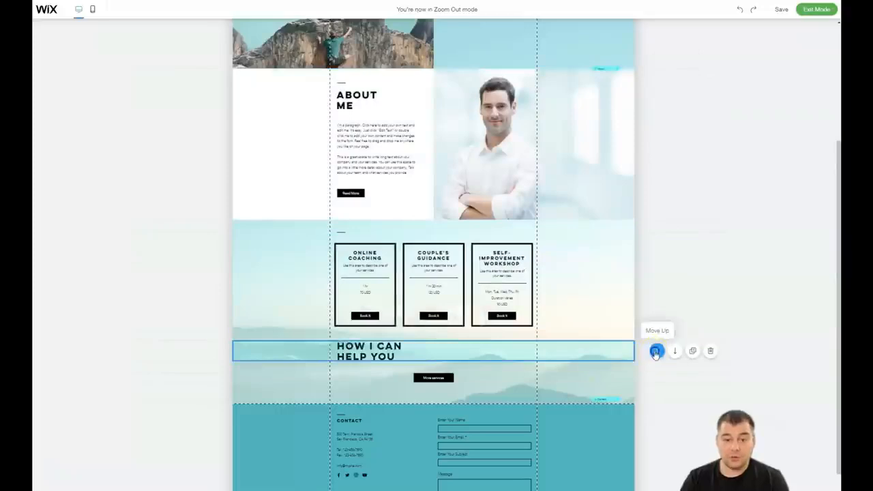
{"action": "left_click", "coordinate": [655, 351]}
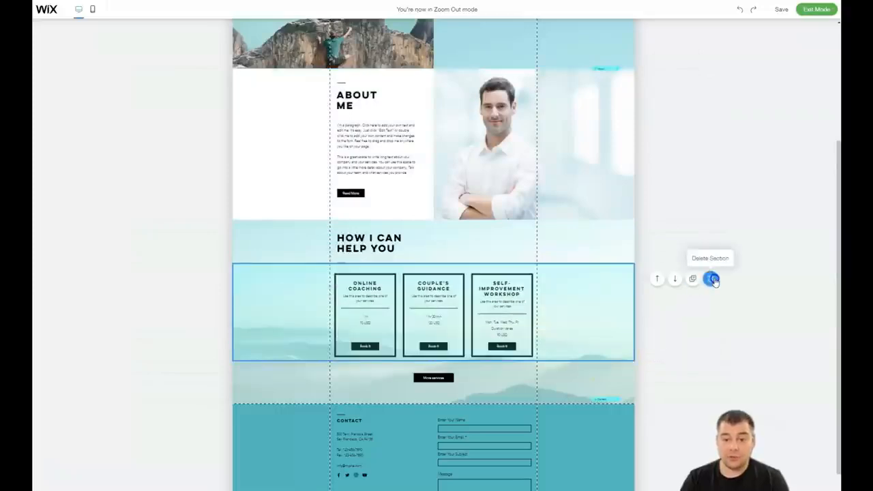
- Return to the first section of the page and exit Zoom Out mode
{"action": "left_click", "coordinate": [375, 198]}
{"action": "scroll", "coordinate": [531, 208], "scroll_direction": "up", "scroll_amount": 3}
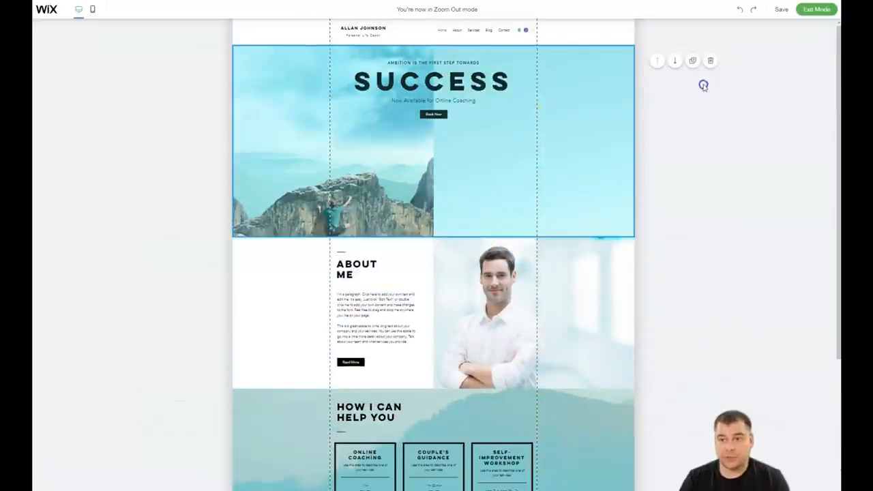
{"action": "left_click", "coordinate": [713, 58]}
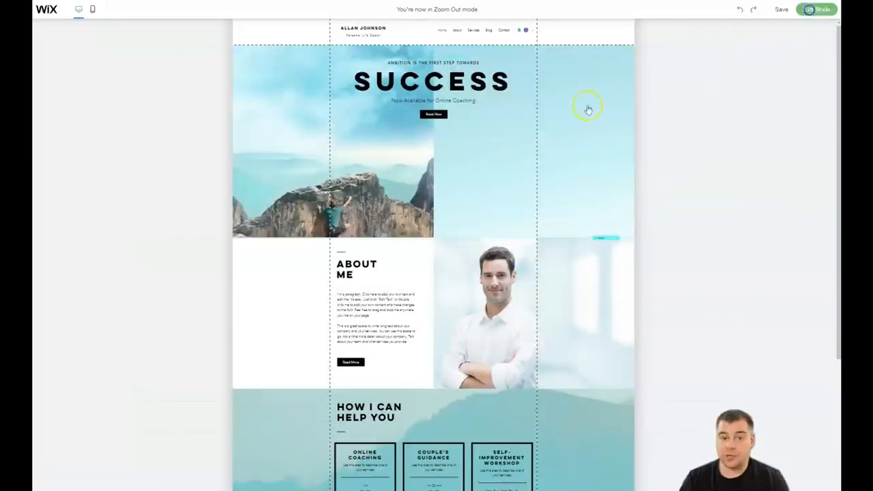
{"action": "left_click", "coordinate": [587, 106]}
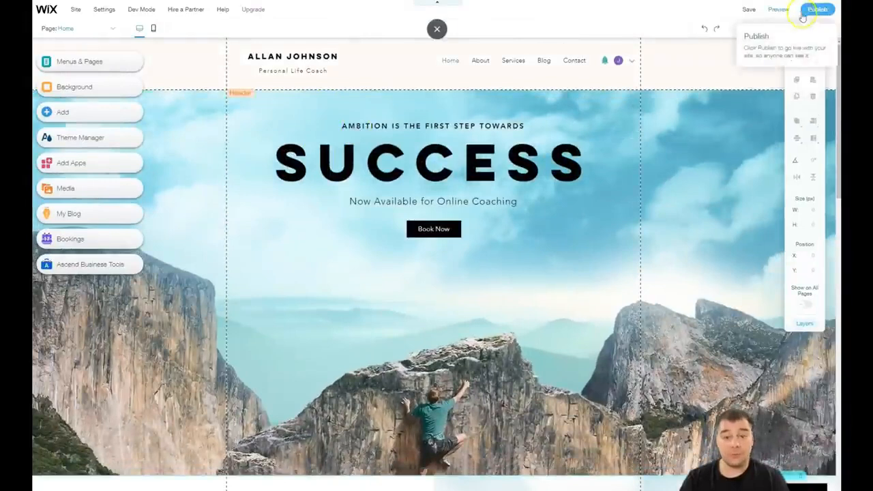
- Open the page settings of the Home page from the site menu
{"action": "left_click", "coordinate": [60, 64]}
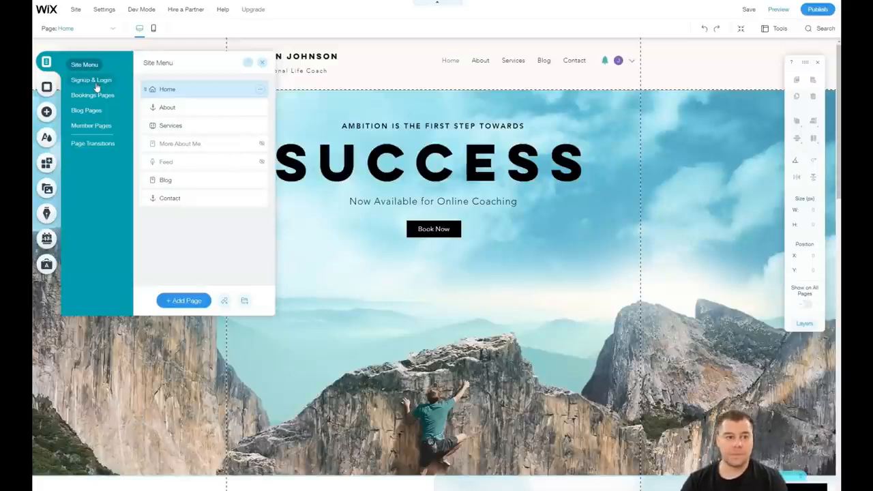
{"action": "left_click", "coordinate": [224, 86]}
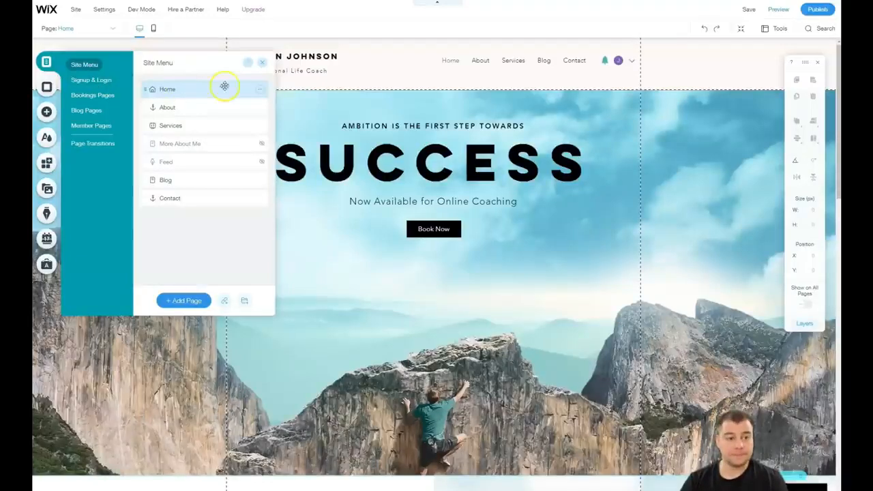
{"action": "left_click", "coordinate": [260, 92]}
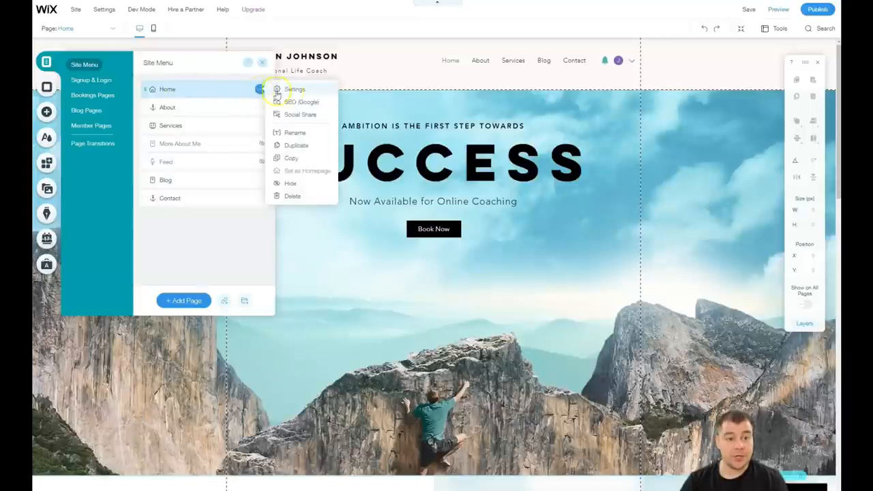
{"action": "left_click", "coordinate": [290, 93]}
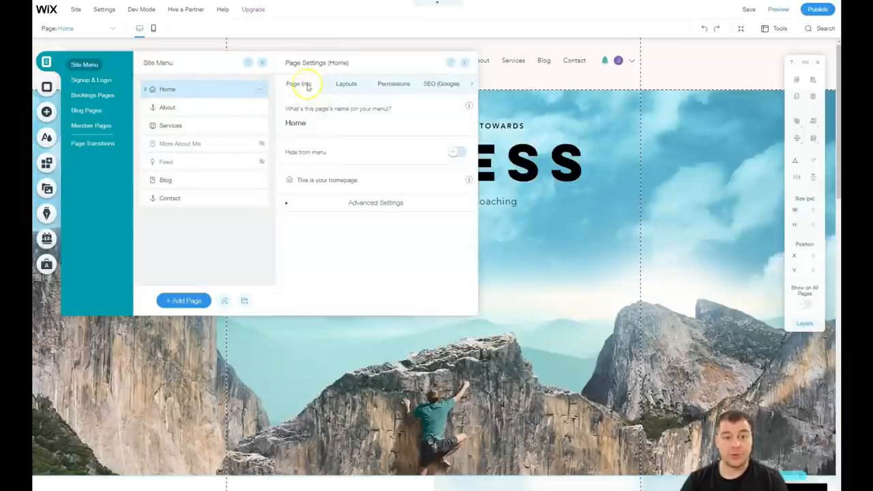
- Examine the Home page's layout options, viewing permissions and Google SEO settings
{"action": "left_click", "coordinate": [347, 85]}
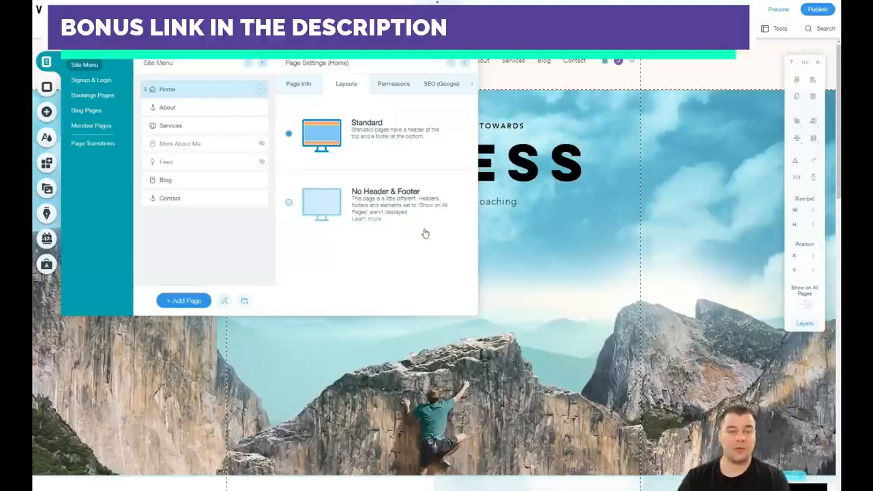
{"action": "left_click", "coordinate": [388, 86]}
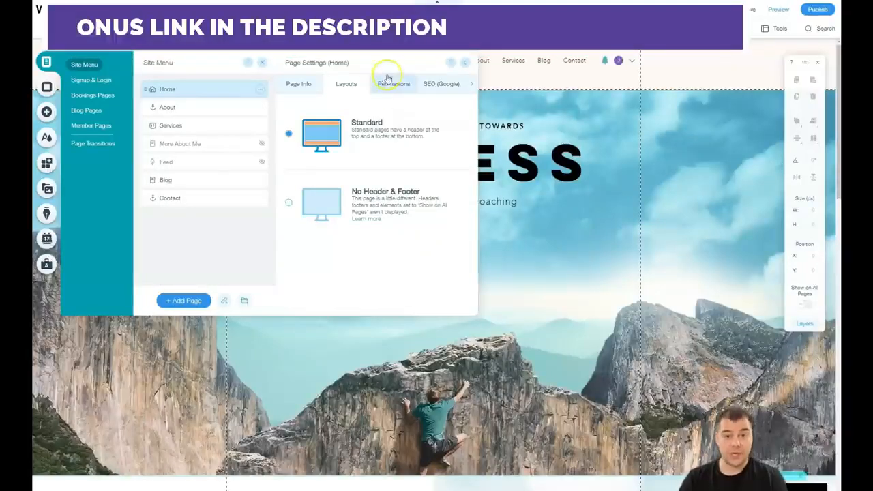
{"action": "left_click", "coordinate": [310, 154]}
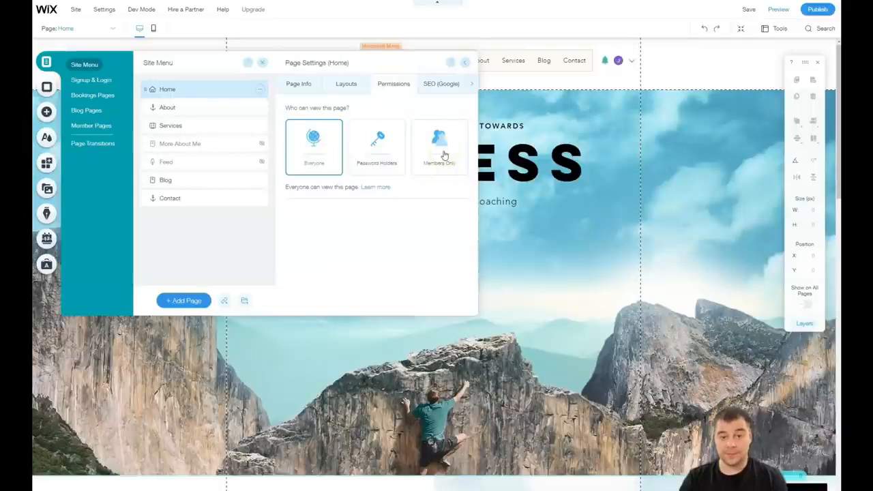
{"action": "left_click", "coordinate": [435, 84]}
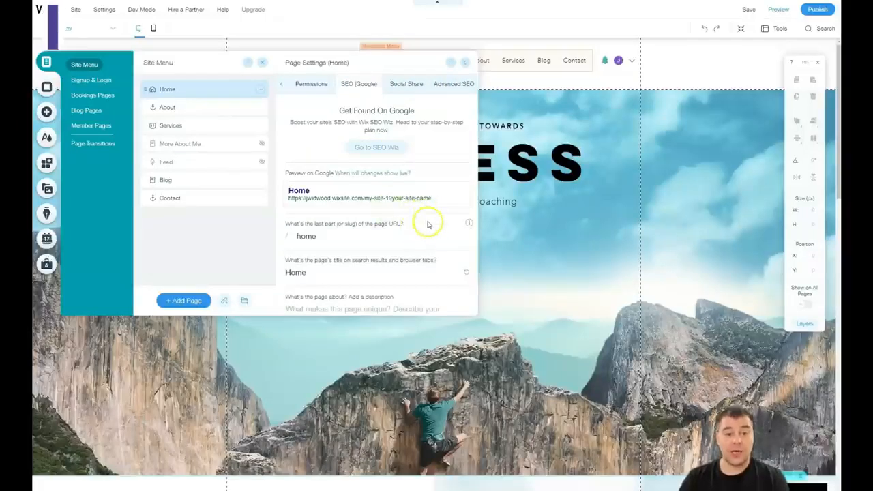
{"action": "scroll", "coordinate": [426, 226], "scroll_direction": "down", "scroll_amount": 2}
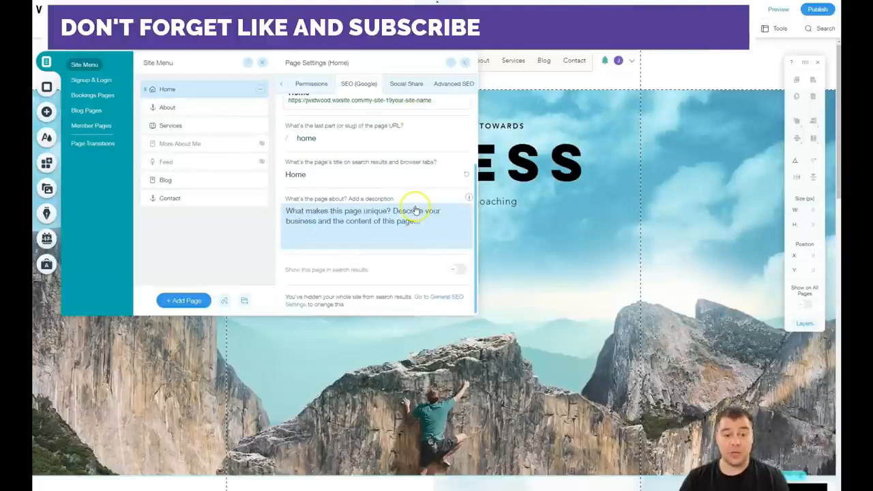
{"action": "scroll", "coordinate": [414, 216], "scroll_direction": "up", "scroll_amount": 2}
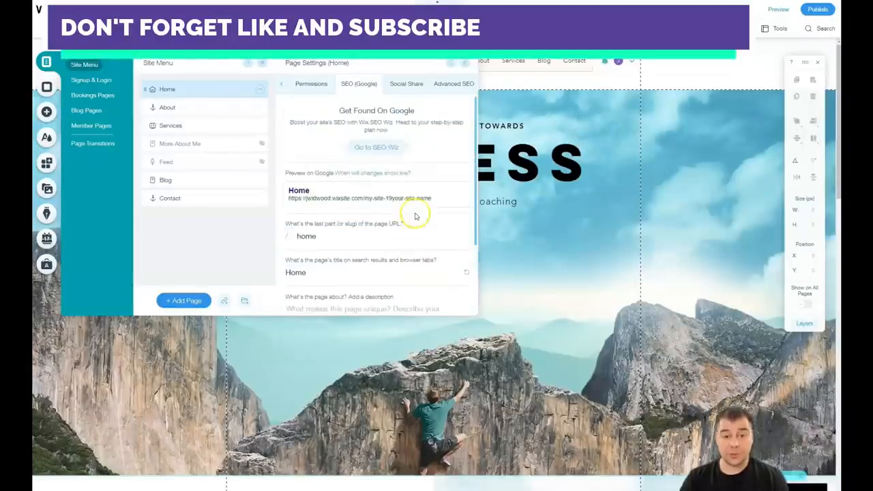
- View the Home page's social share settings, then delete the Blog page from the site menu and close the menu
{"action": "left_click", "coordinate": [403, 88]}
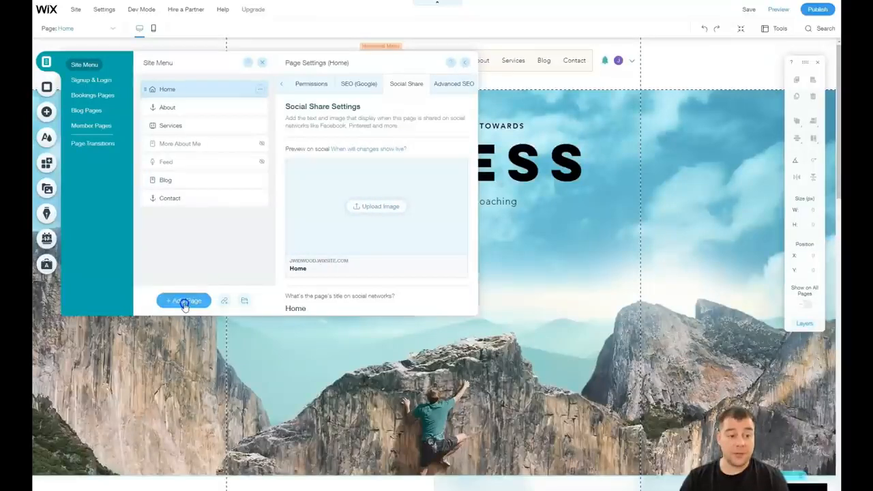
{"action": "left_click", "coordinate": [259, 181]}
{"action": "left_click", "coordinate": [289, 300]}
{"action": "left_click", "coordinate": [530, 288]}
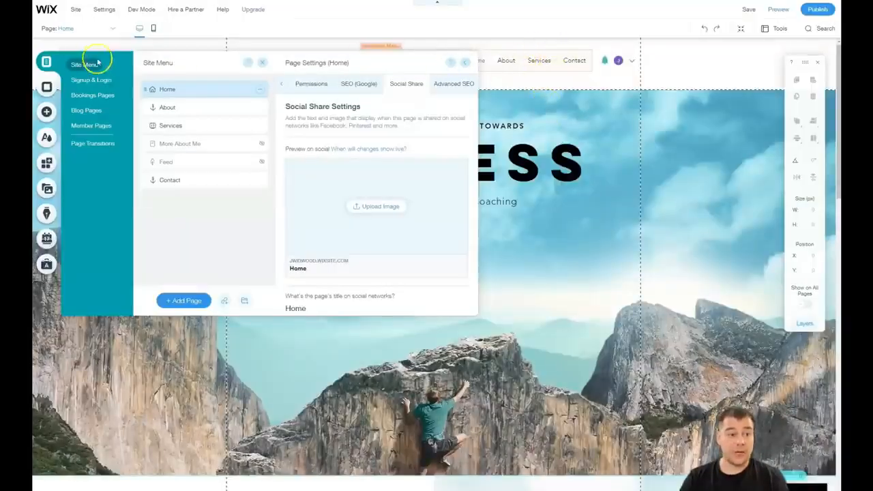
{"action": "left_click", "coordinate": [46, 62]}
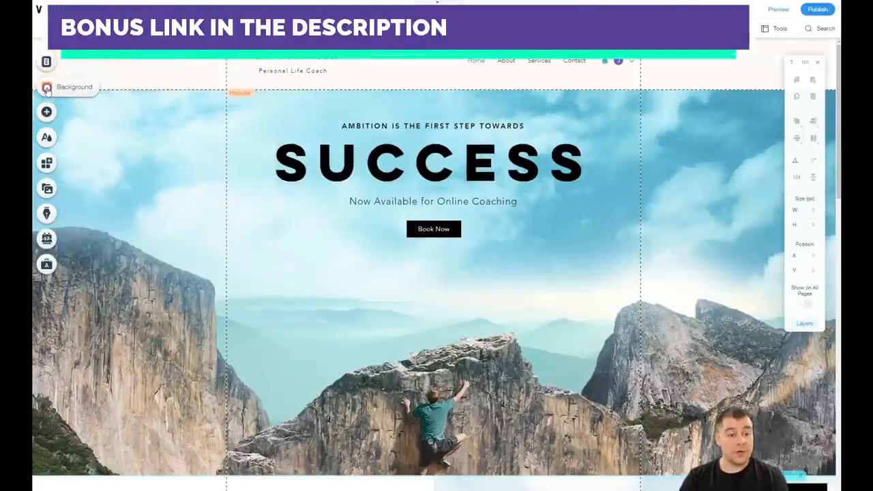
- Set the page background to the overhead image of a surfer on dark teal water
{"action": "left_click", "coordinate": [46, 88]}
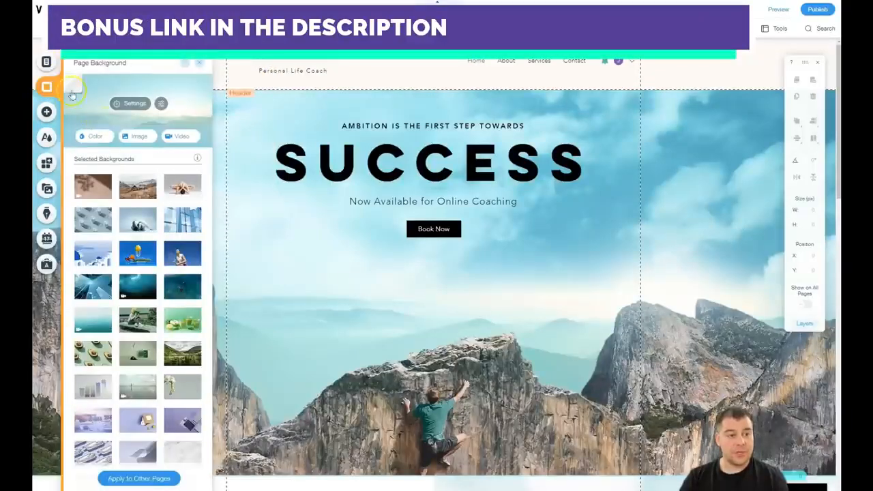
{"action": "scroll", "coordinate": [409, 246], "scroll_direction": "down", "scroll_amount": 10}
{"action": "scroll", "coordinate": [402, 262], "scroll_direction": "down", "scroll_amount": 2}
{"action": "scroll", "coordinate": [400, 266], "scroll_direction": "up", "scroll_amount": 3}
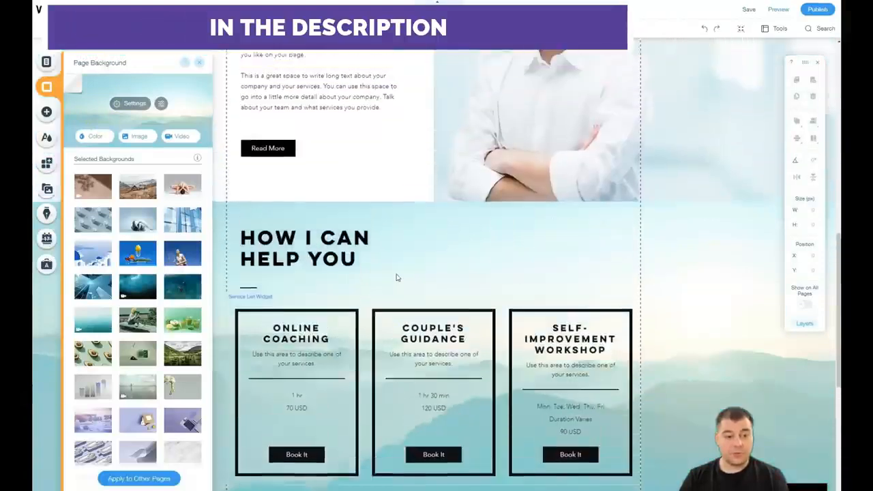
{"action": "scroll", "coordinate": [397, 277], "scroll_direction": "up", "scroll_amount": 1}
{"action": "left_click", "coordinate": [617, 318]}
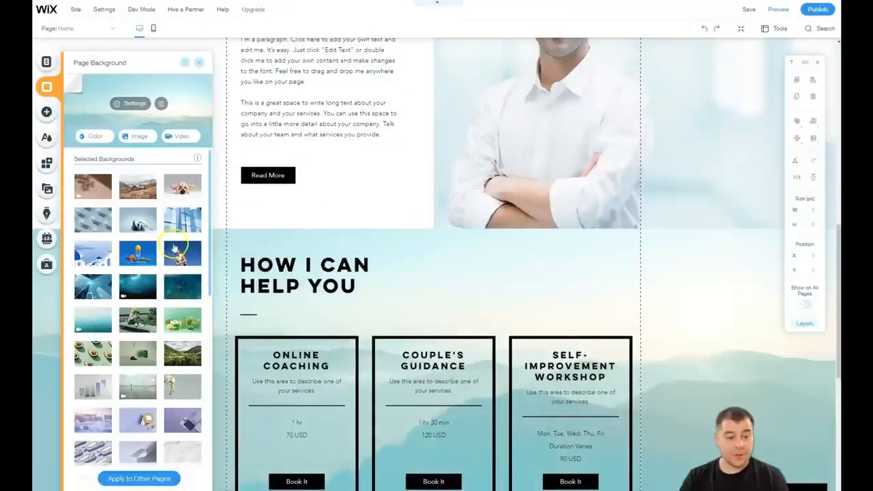
{"action": "left_click", "coordinate": [179, 292]}
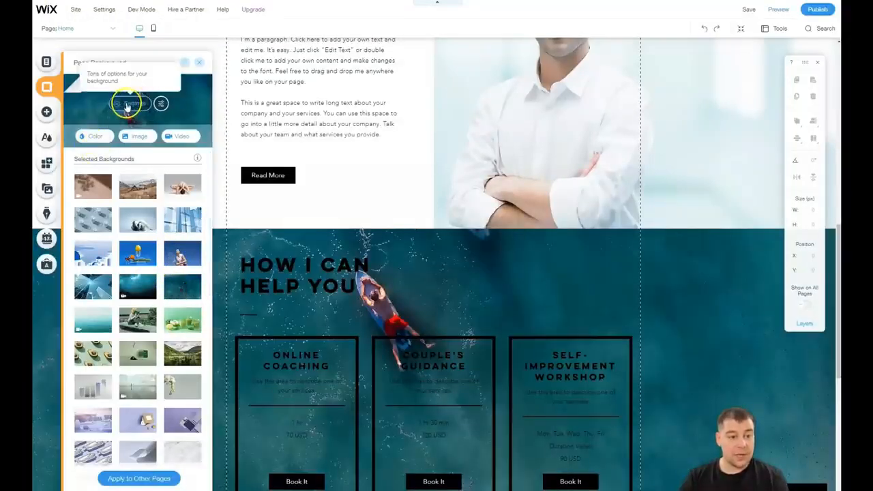
- Set the color behind the background image to the medium teal theme color and reduce the image opacity to 40%
{"action": "left_click", "coordinate": [127, 103]}
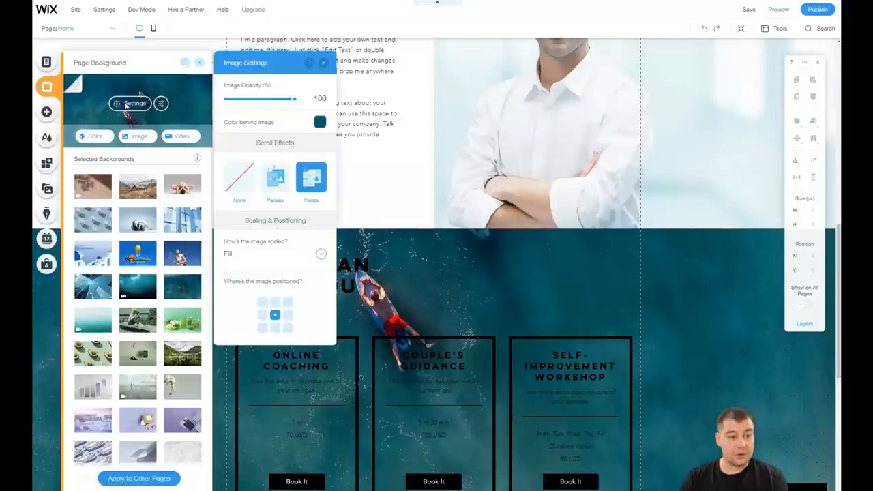
{"action": "left_click", "coordinate": [318, 124]}
{"action": "left_click", "coordinate": [348, 184]}
{"action": "left_click", "coordinate": [363, 182]}
{"action": "left_click", "coordinate": [294, 99]}
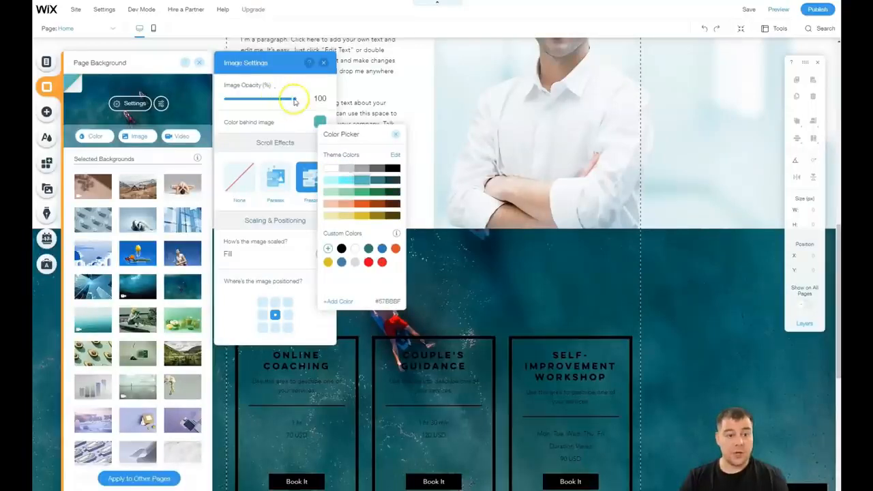
{"action": "left_click_drag", "start_coordinate": [295, 100], "coordinate": [257, 102]}
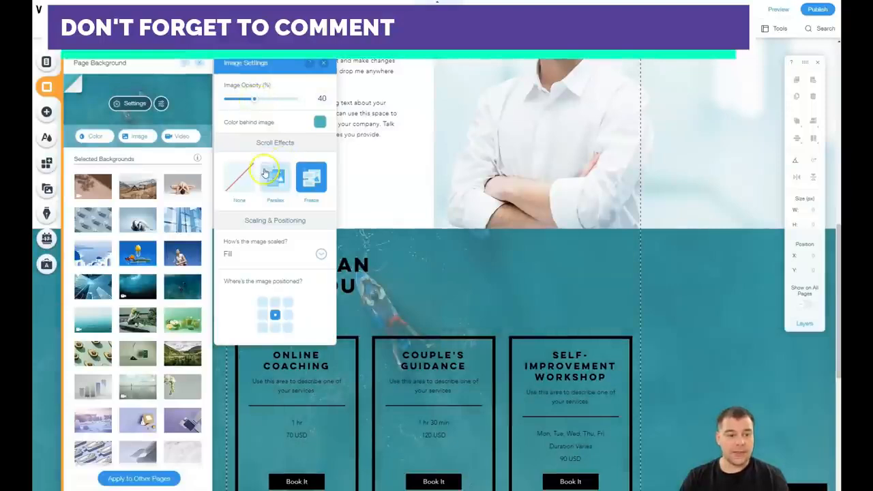
{"action": "left_click", "coordinate": [323, 64]}
- Browse the remaining preset backgrounds, close the background options and review the new background along the page
{"action": "scroll", "coordinate": [135, 314], "scroll_direction": "down", "scroll_amount": 5}
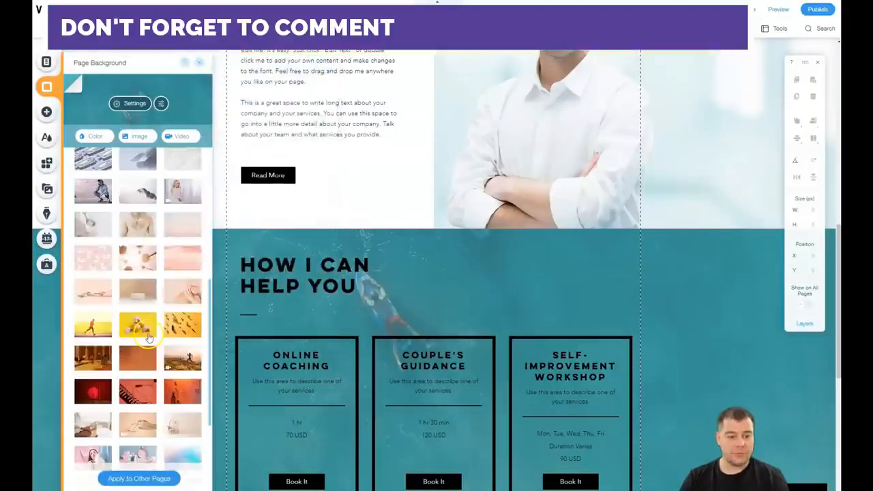
{"action": "scroll", "coordinate": [133, 311], "scroll_direction": "up", "scroll_amount": 8}
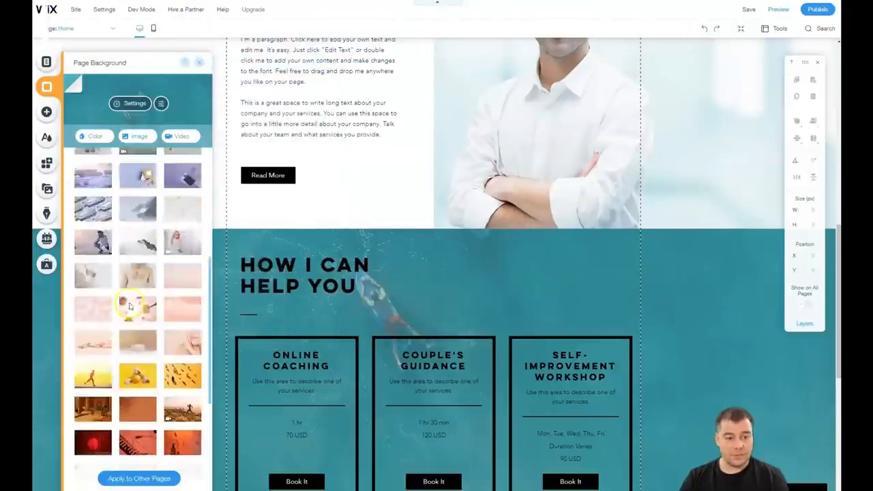
{"action": "scroll", "coordinate": [130, 307], "scroll_direction": "up", "scroll_amount": 3}
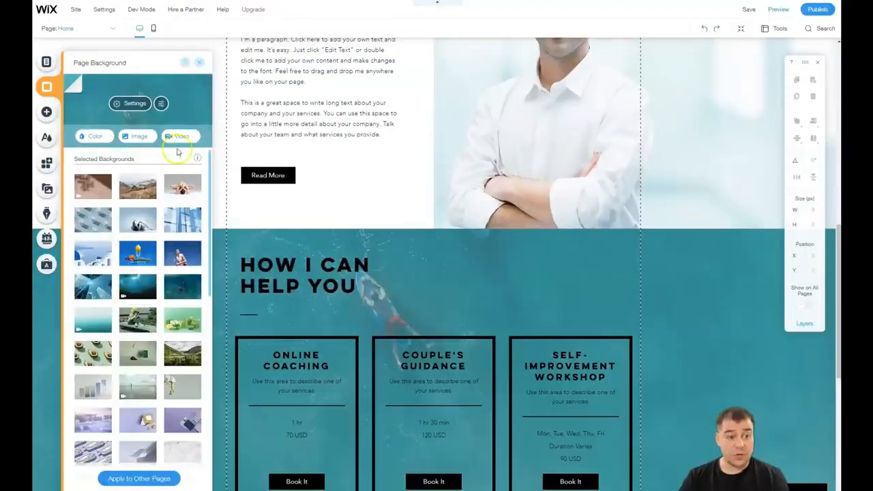
{"action": "left_click", "coordinate": [199, 66]}
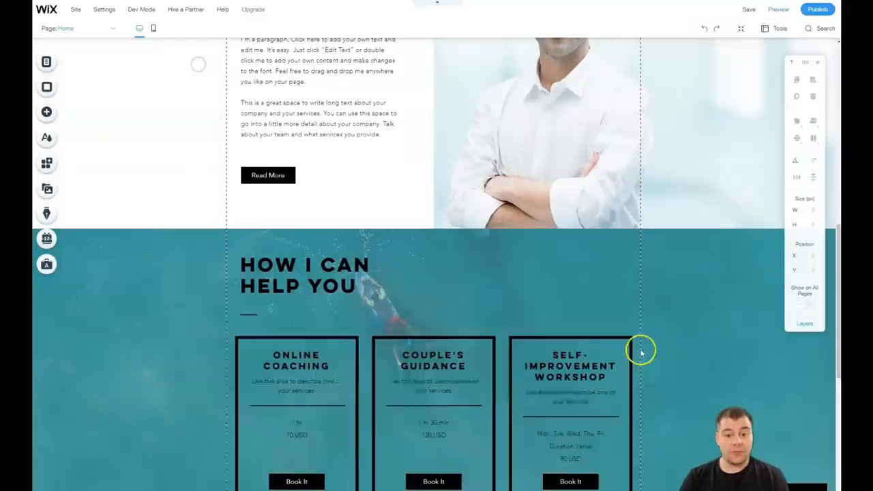
{"action": "scroll", "coordinate": [619, 347], "scroll_direction": "down", "scroll_amount": 3}
{"action": "scroll", "coordinate": [538, 337], "scroll_direction": "up", "scroll_amount": 5}
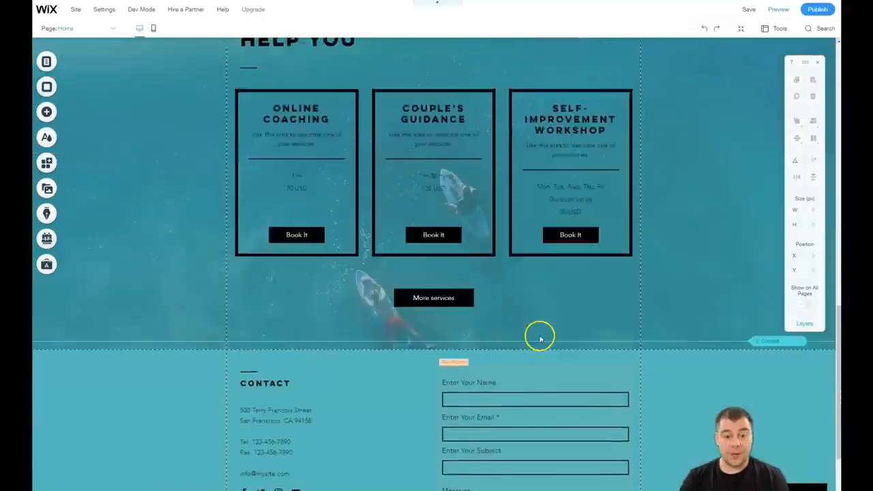
{"action": "scroll", "coordinate": [538, 343], "scroll_direction": "up", "scroll_amount": 6}
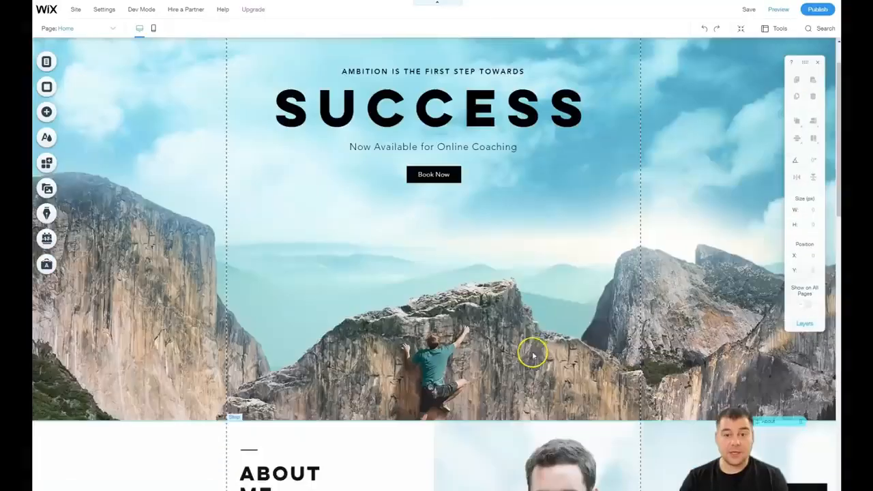
- Examine the background options of the SUCCESS strip, including its preview playback control, and close them
{"action": "left_click", "coordinate": [150, 178]}
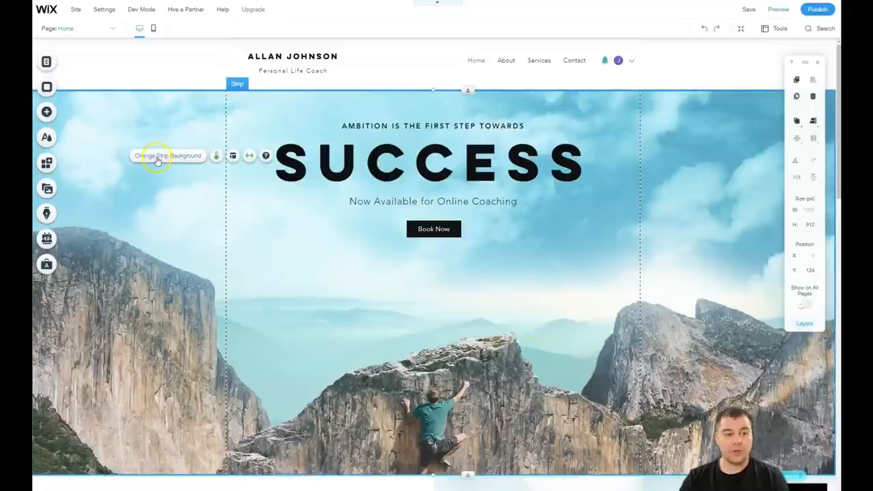
{"action": "left_click", "coordinate": [158, 156]}
{"action": "left_click", "coordinate": [149, 136]}
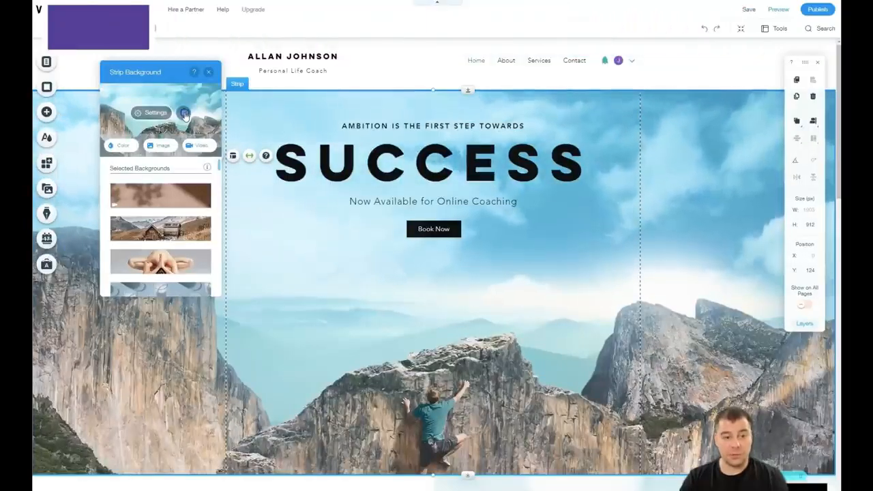
{"action": "left_click", "coordinate": [184, 114]}
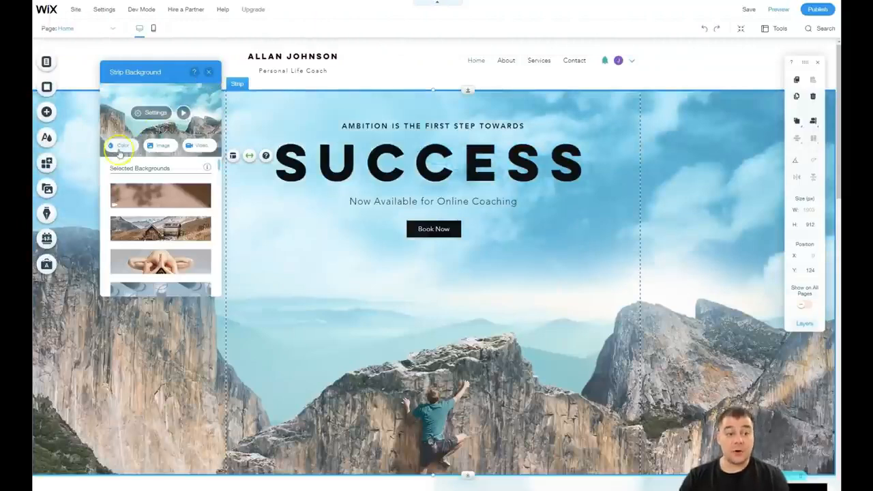
{"action": "left_click", "coordinate": [209, 73]}
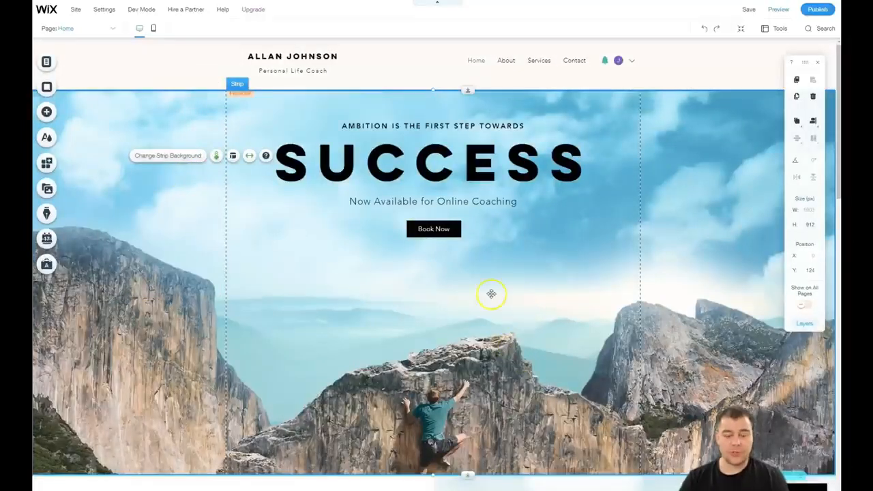
- Move the Book Now button, the Now Available for Online Coaching text and the SUCCESS heading lower in the first strip
{"action": "left_click_drag", "start_coordinate": [437, 233], "coordinate": [434, 337]}
{"action": "left_click_drag", "start_coordinate": [443, 205], "coordinate": [444, 275]}
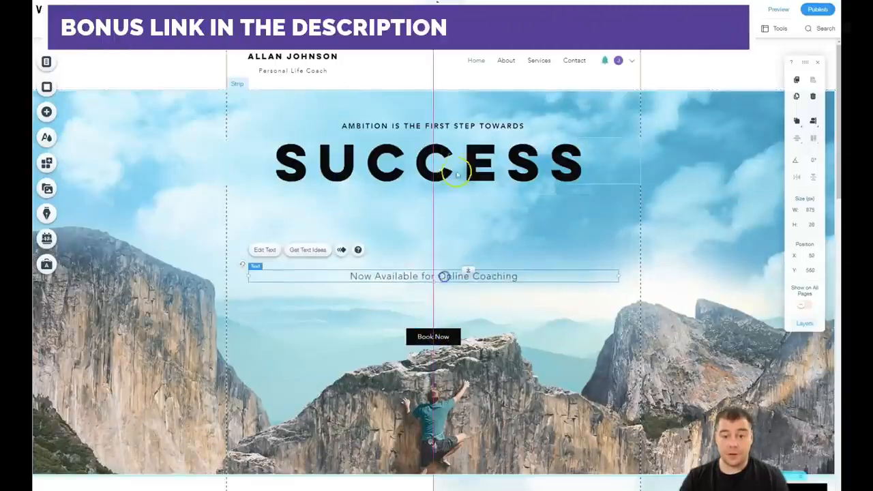
{"action": "left_click_drag", "start_coordinate": [441, 175], "coordinate": [440, 195]}
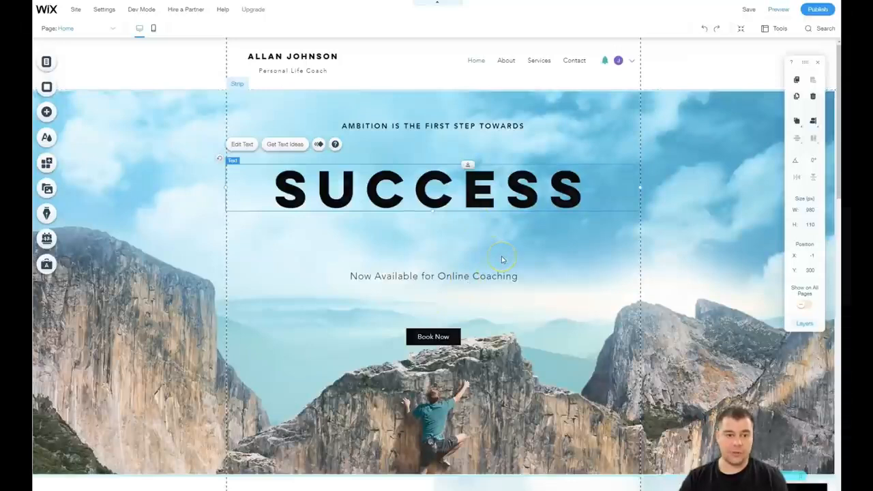
- Open the text settings of the About Me heading to view its options, then close them
{"action": "scroll", "coordinate": [502, 256], "scroll_direction": "down", "scroll_amount": 2}
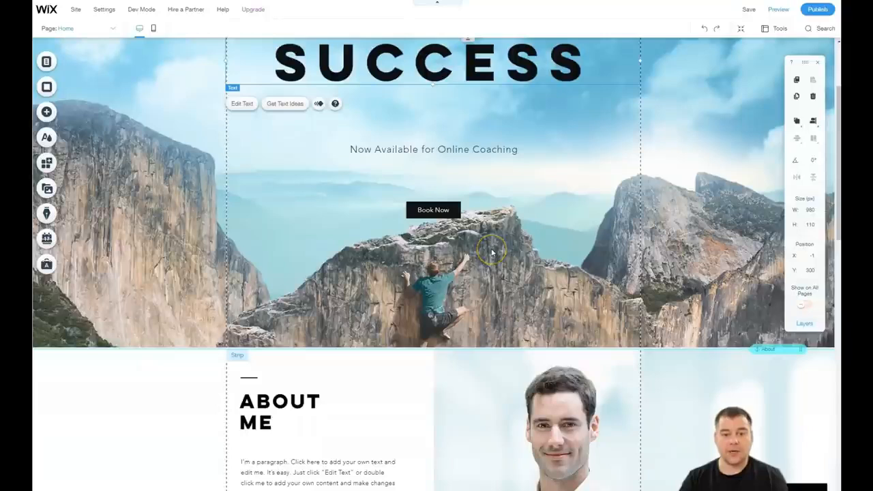
{"action": "scroll", "coordinate": [491, 246], "scroll_direction": "down", "scroll_amount": 1}
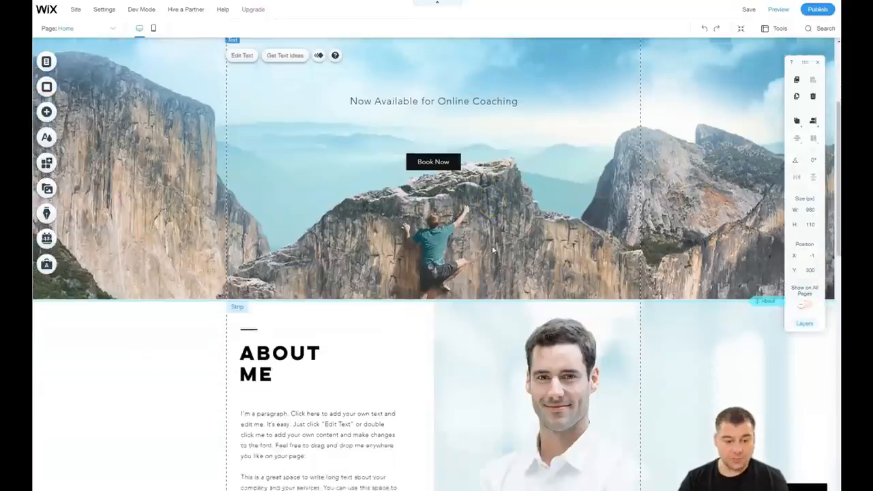
{"action": "scroll", "coordinate": [494, 223], "scroll_direction": "down", "scroll_amount": 2}
{"action": "scroll", "coordinate": [494, 224], "scroll_direction": "down", "scroll_amount": 1}
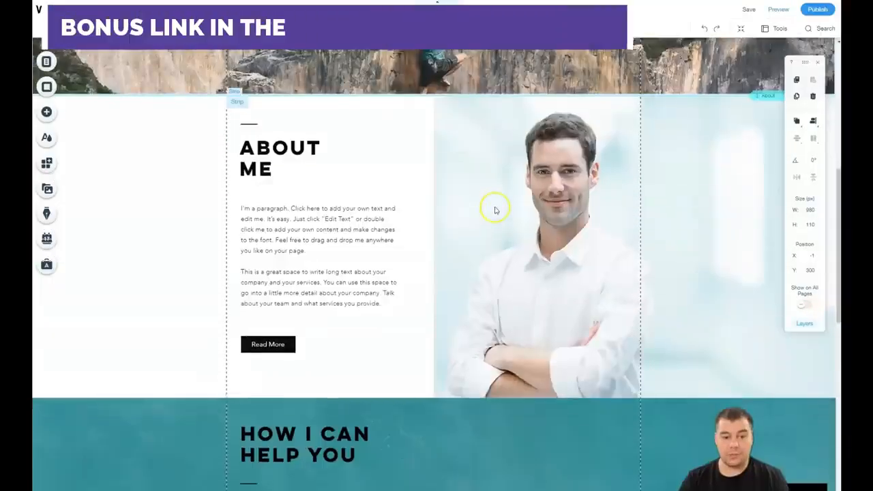
{"action": "double_click", "coordinate": [256, 156]}
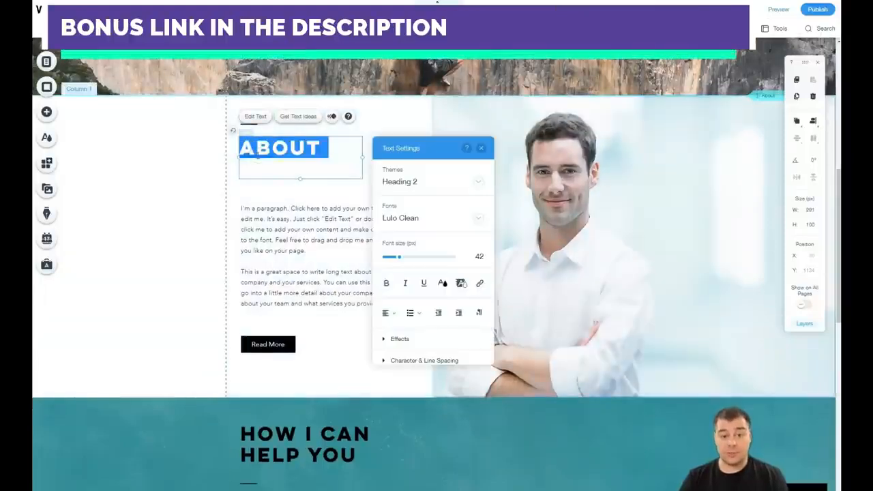
{"action": "left_click", "coordinate": [482, 148]}
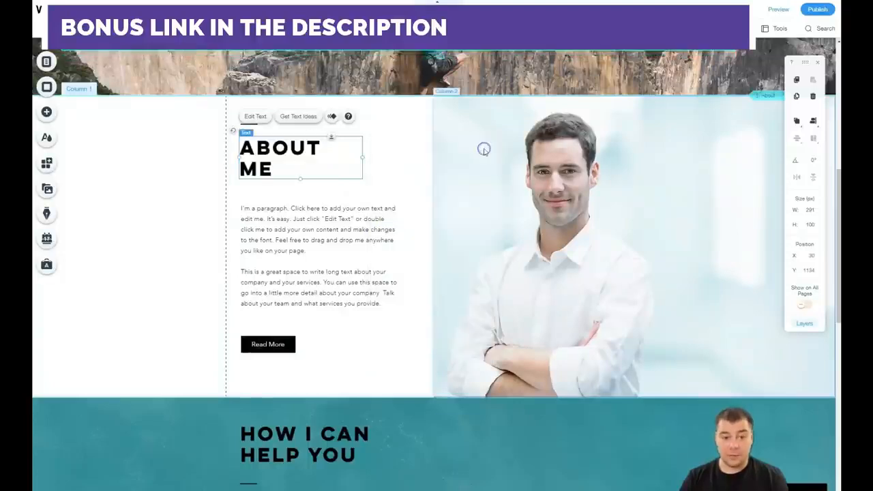
- Try several featured color themes on the site, ending with the near-black theme with blue accents
{"action": "left_click", "coordinate": [46, 139]}
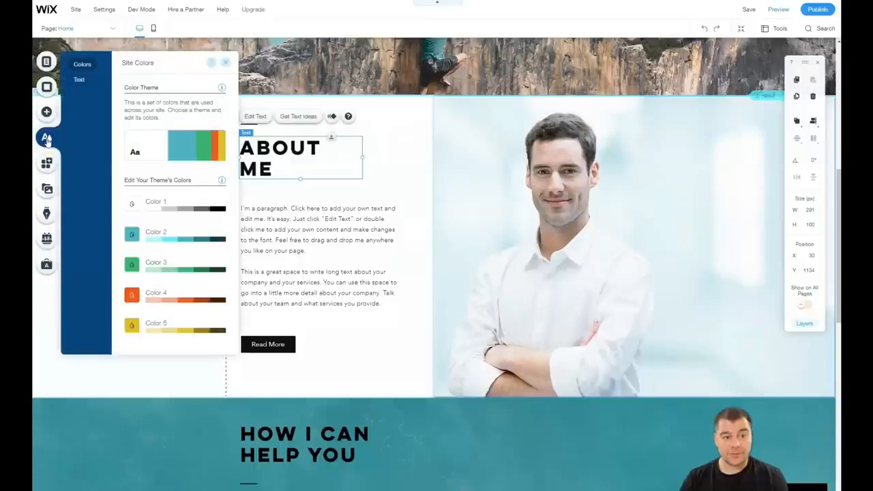
{"action": "mouse_move", "coordinate": [172, 153]}
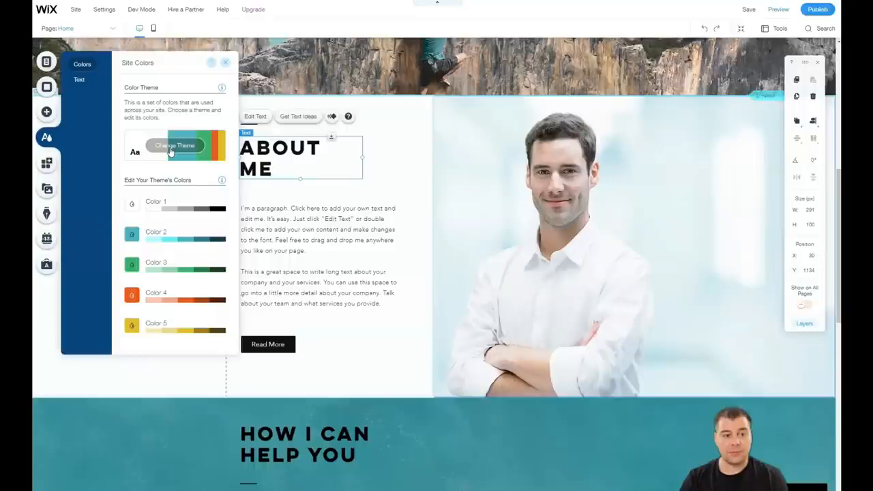
{"action": "left_click", "coordinate": [171, 151]}
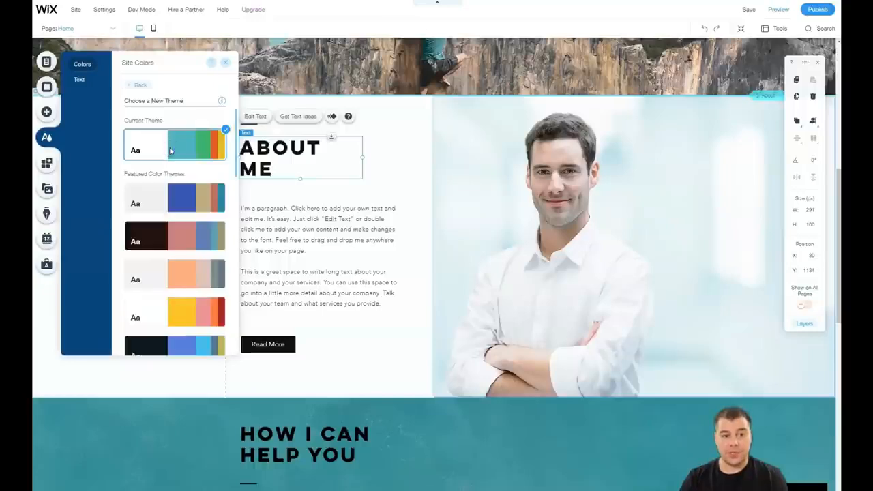
{"action": "left_click", "coordinate": [181, 196]}
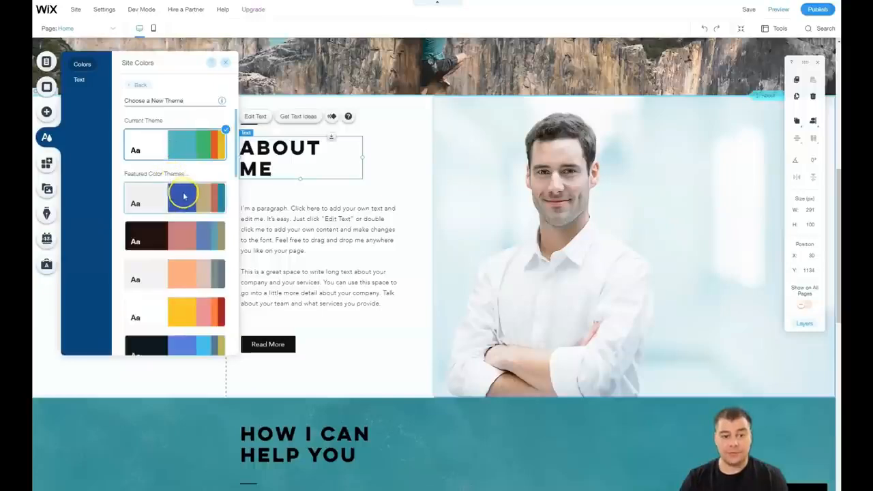
{"action": "left_click", "coordinate": [184, 237]}
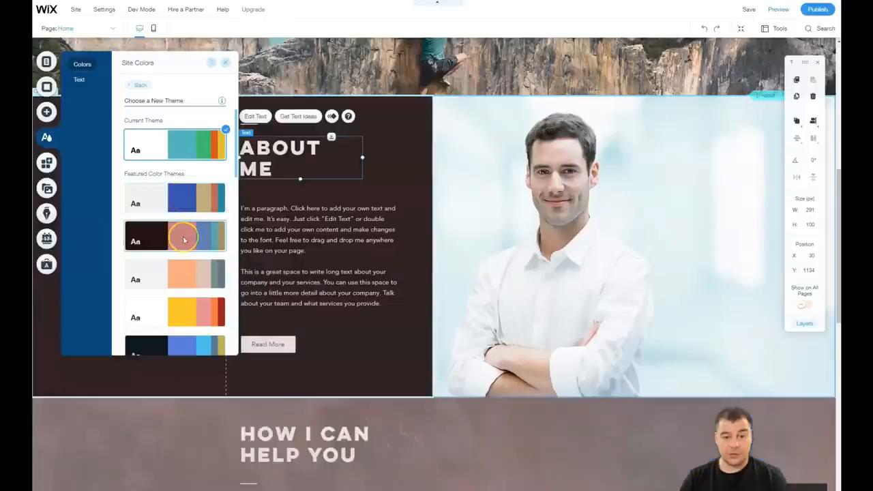
{"action": "left_click", "coordinate": [183, 276]}
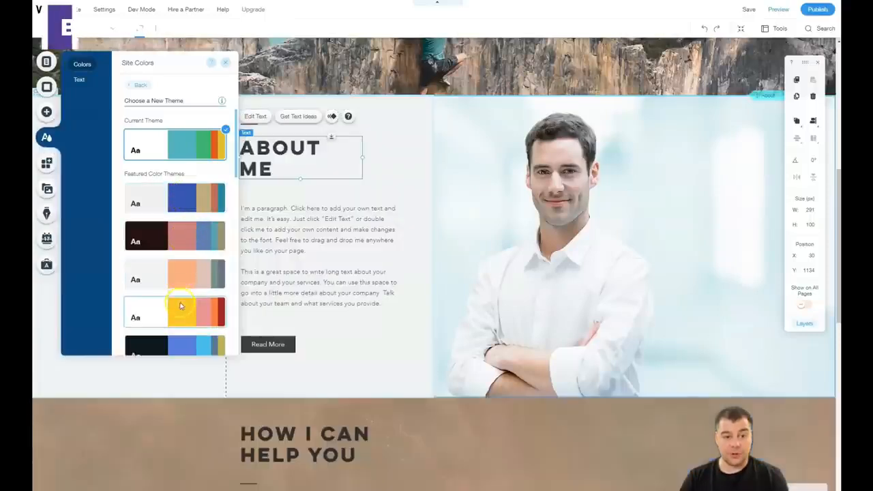
{"action": "left_click", "coordinate": [180, 307]}
{"action": "scroll", "coordinate": [180, 286], "scroll_direction": "down", "scroll_amount": 3}
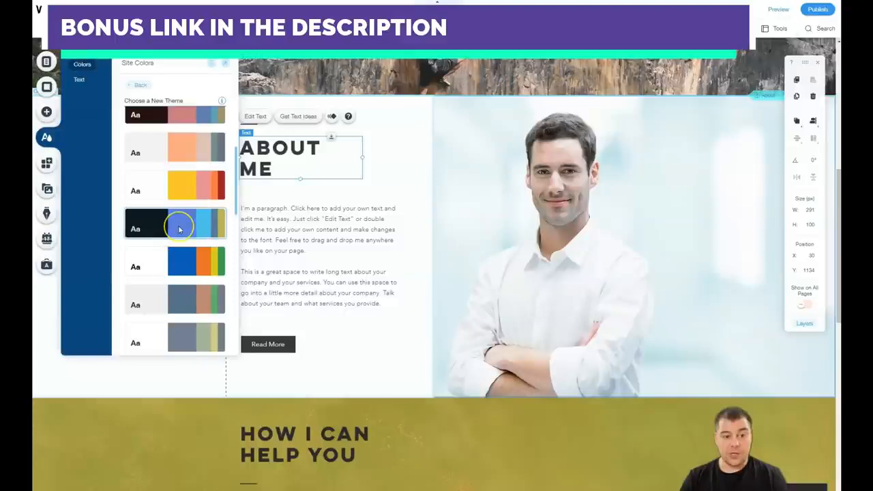
{"action": "left_click", "coordinate": [179, 230]}
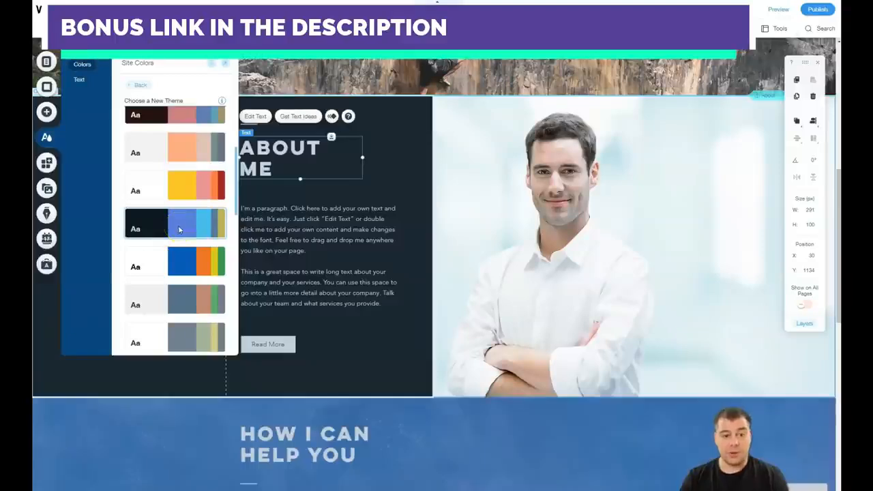
- Apply the near-black color theme with blue accents to the site and close the site colors
{"action": "left_click", "coordinate": [179, 229]}
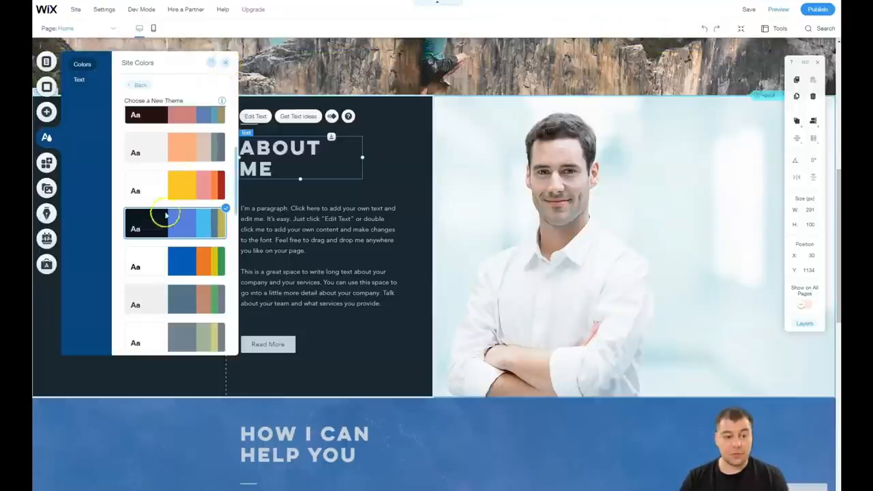
{"action": "left_click", "coordinate": [227, 65]}
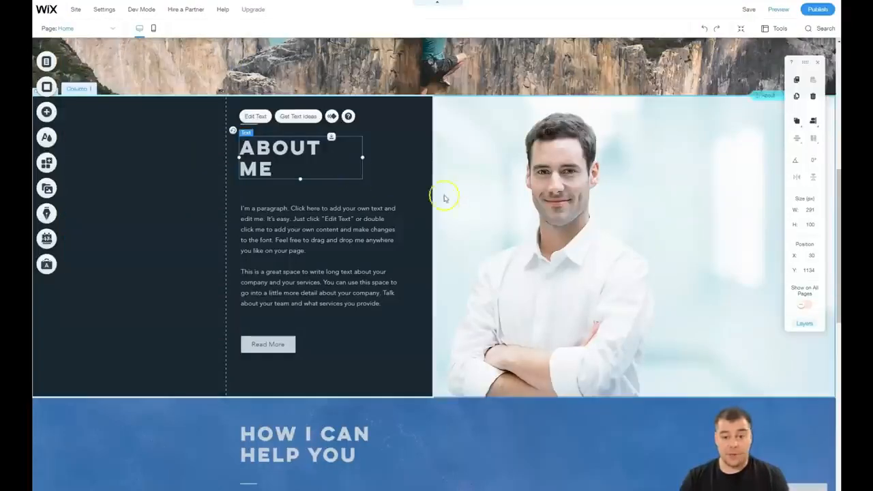
- Examine how the color theme looks across the home page, from the first strip through About Me and the services to the footer
{"action": "scroll", "coordinate": [444, 197], "scroll_direction": "down", "scroll_amount": 4}
{"action": "scroll", "coordinate": [423, 237], "scroll_direction": "down", "scroll_amount": 4}
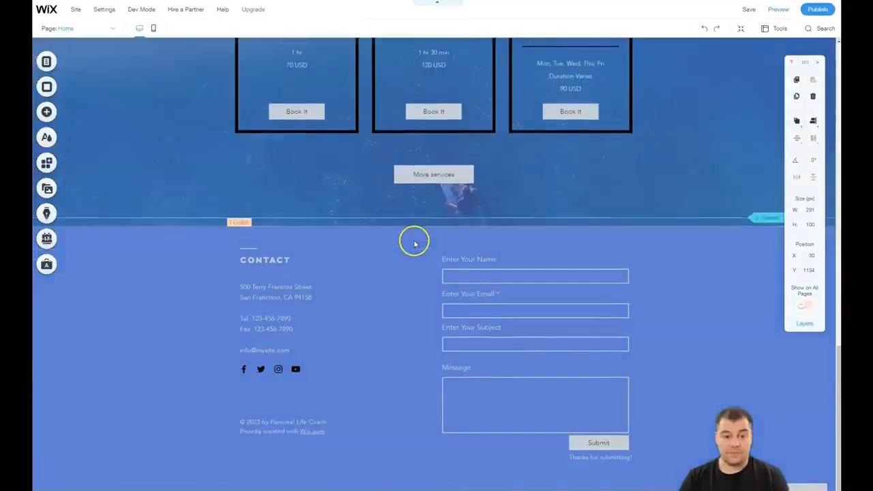
{"action": "scroll", "coordinate": [409, 240], "scroll_direction": "up", "scroll_amount": 4}
{"action": "scroll", "coordinate": [407, 240], "scroll_direction": "up", "scroll_amount": 5}
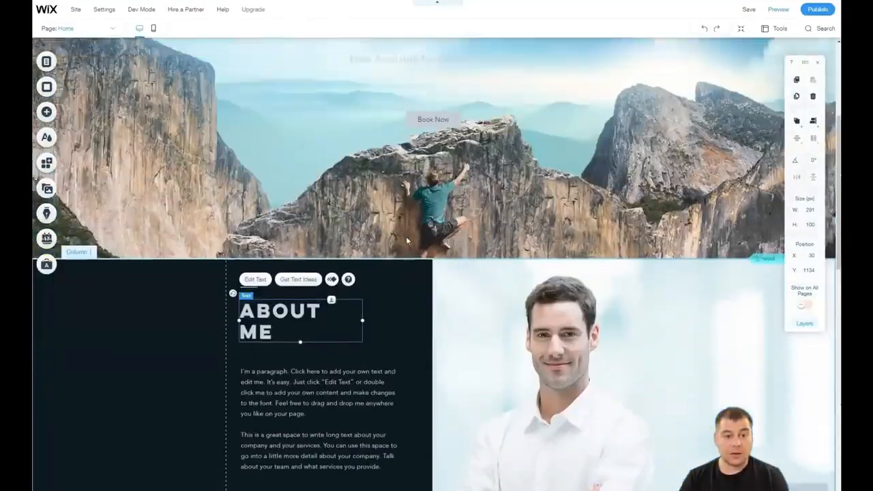
{"action": "left_click", "coordinate": [394, 226]}
{"action": "scroll", "coordinate": [378, 218], "scroll_direction": "down", "scroll_amount": 7}
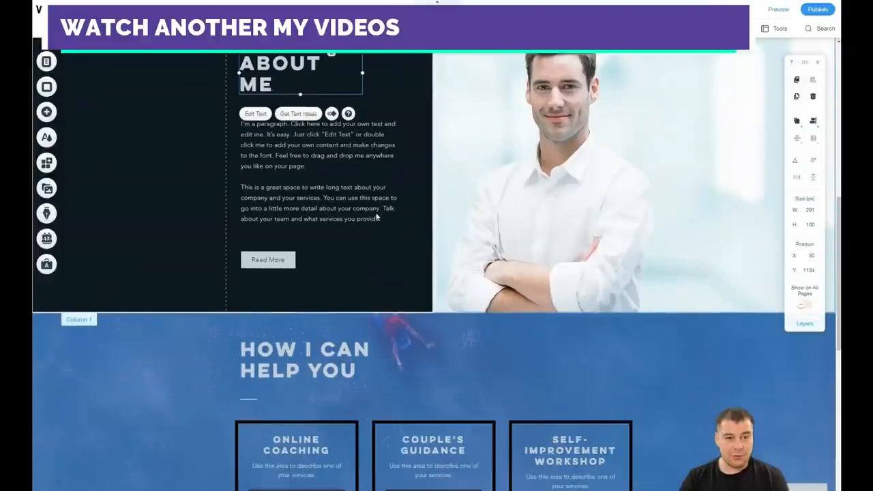
{"action": "left_click", "coordinate": [355, 205]}
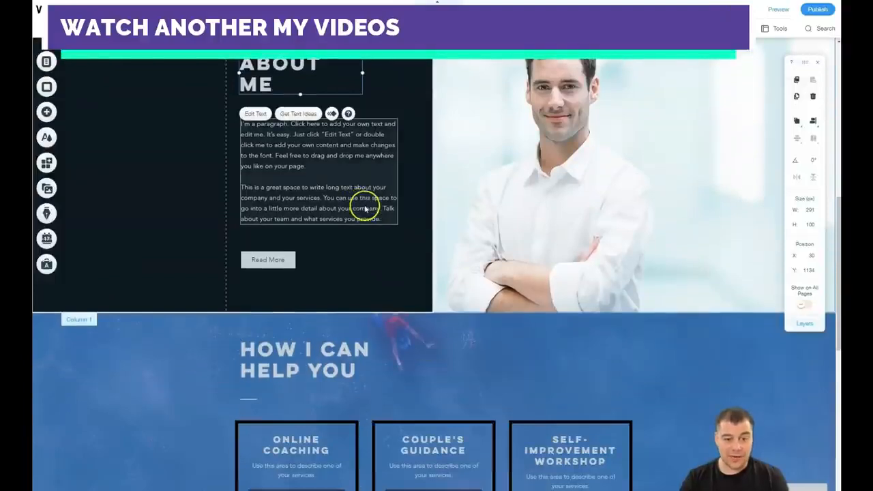
{"action": "scroll", "coordinate": [361, 207], "scroll_direction": "down", "scroll_amount": 3}
{"action": "scroll", "coordinate": [365, 208], "scroll_direction": "down", "scroll_amount": 1}
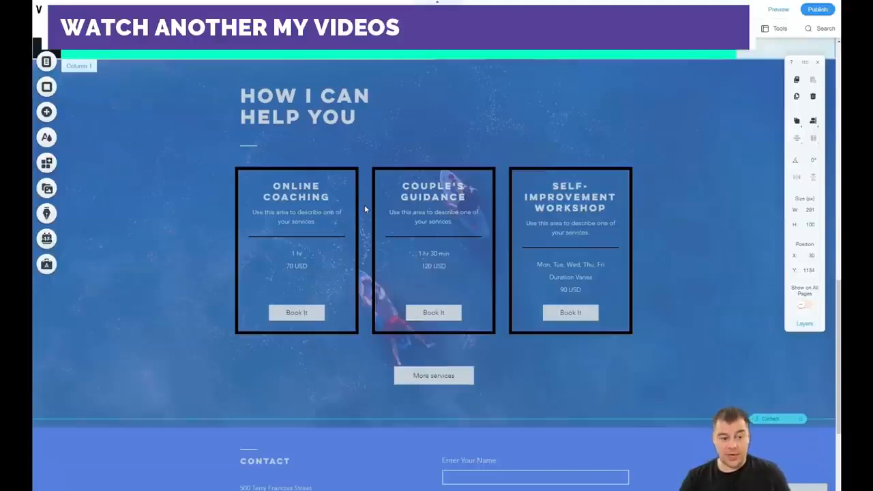
{"action": "left_click", "coordinate": [366, 205]}
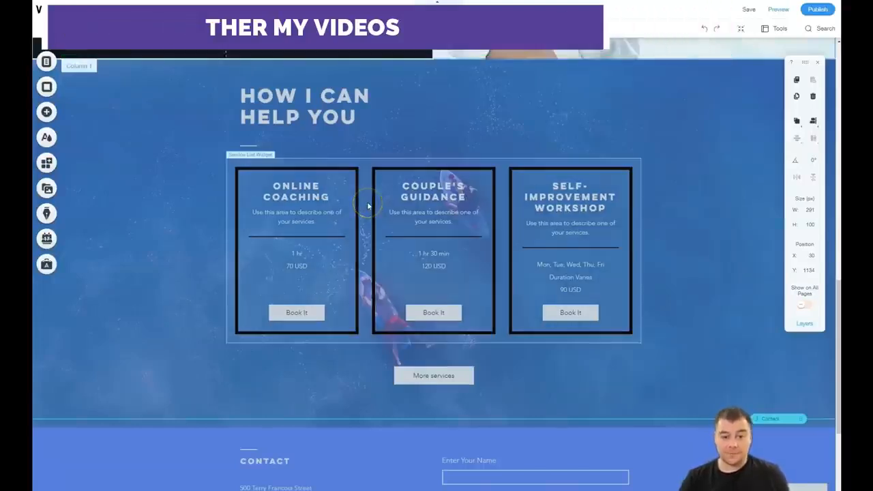
{"action": "scroll", "coordinate": [368, 176], "scroll_direction": "up", "scroll_amount": 2}
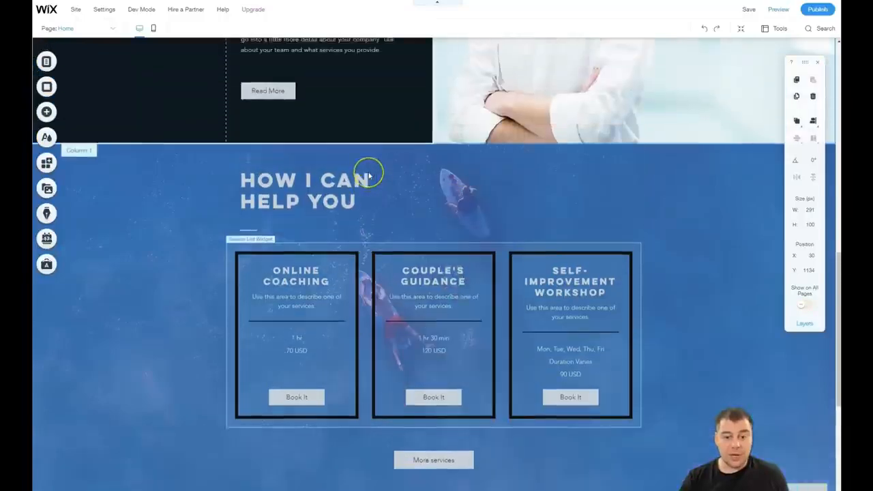
{"action": "scroll", "coordinate": [368, 176], "scroll_direction": "up", "scroll_amount": 4}
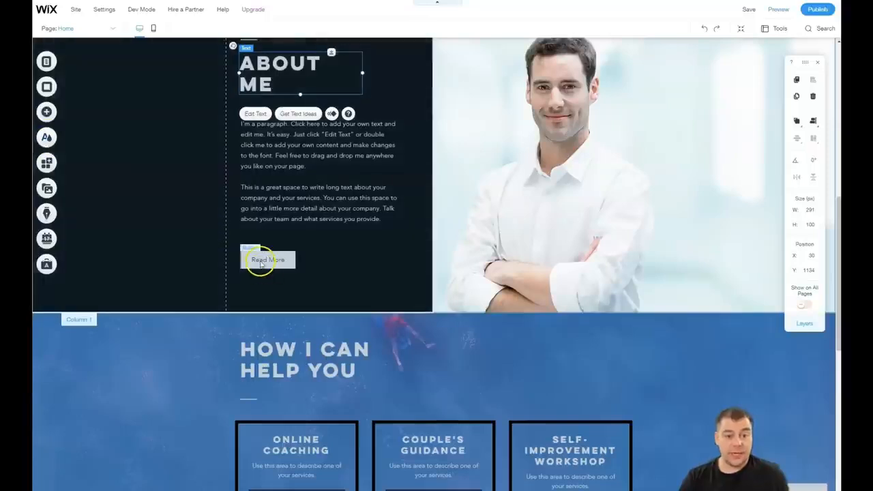
- Browse the ready-made strip designs in the About, Welcome, Services, Team, Testimonials and Contact categories
{"action": "left_click", "coordinate": [46, 113]}
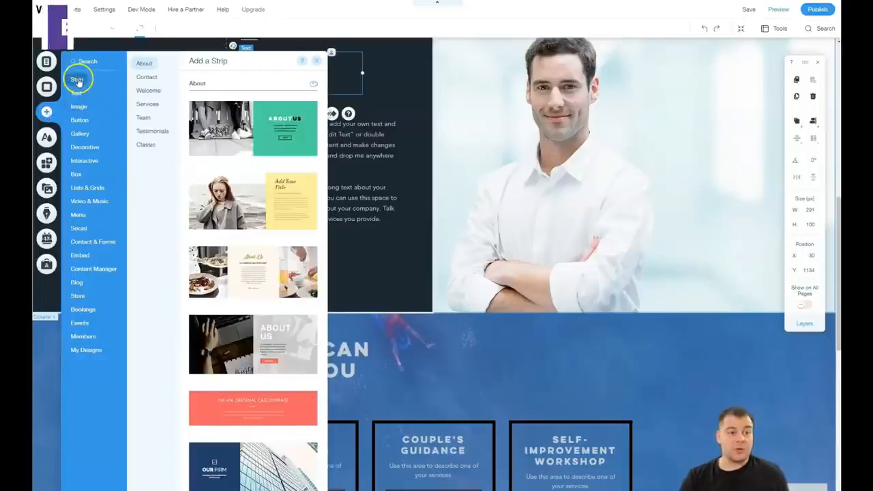
{"action": "left_click", "coordinate": [150, 90]}
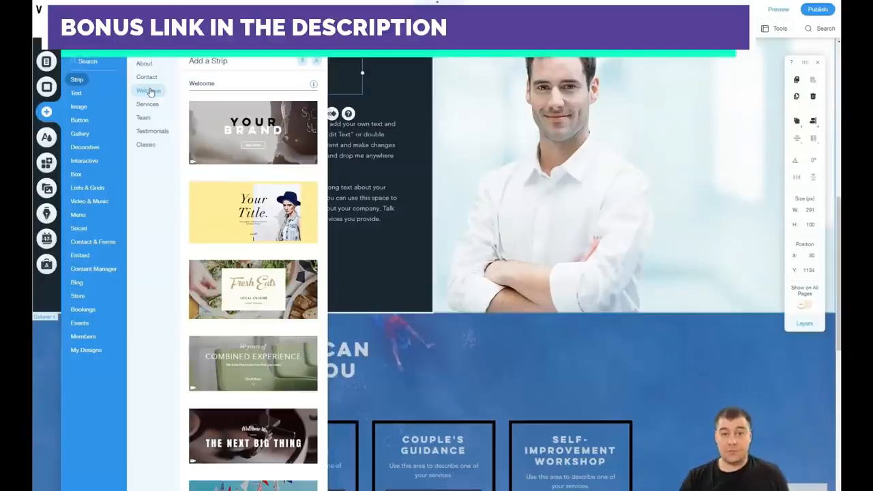
{"action": "left_click", "coordinate": [150, 93]}
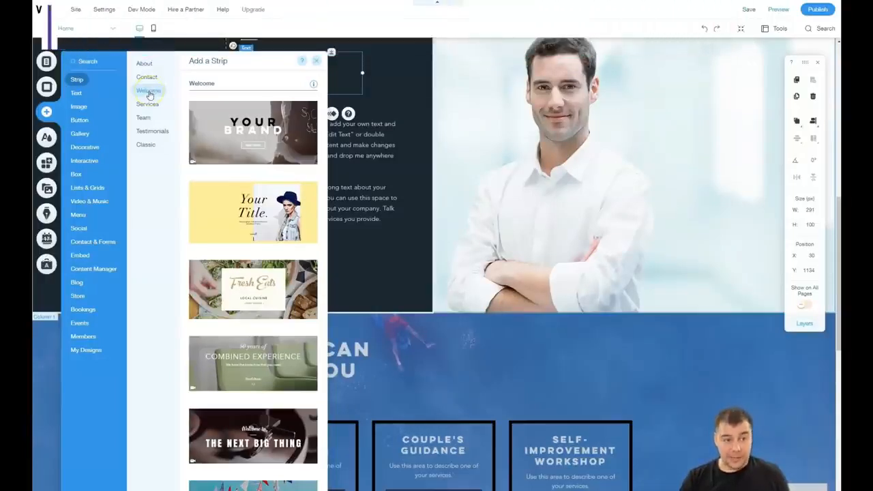
{"action": "left_click", "coordinate": [143, 64]}
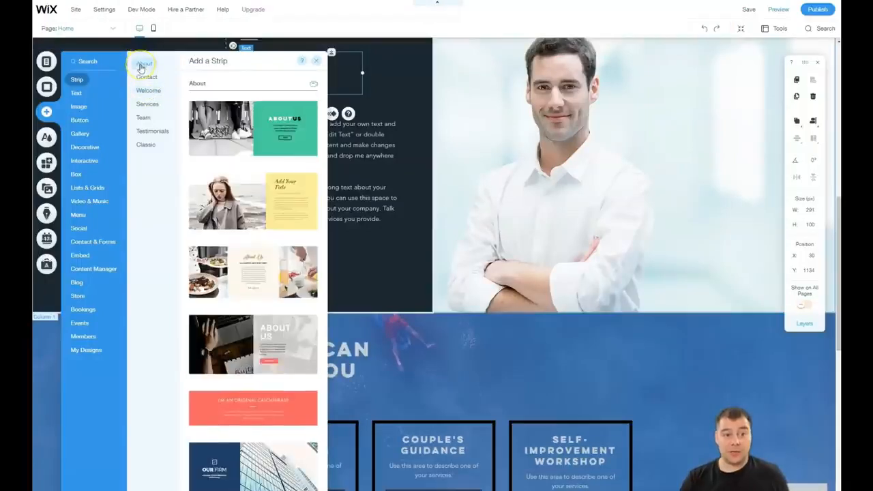
{"action": "left_click", "coordinate": [146, 106]}
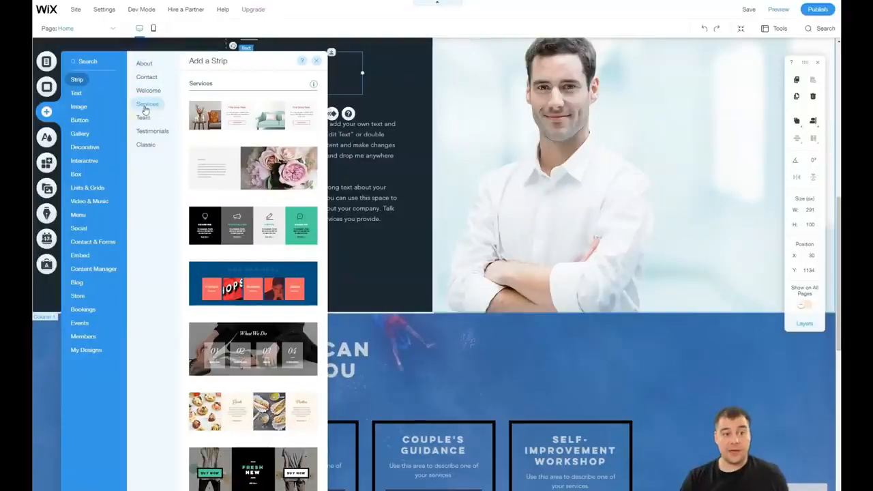
{"action": "left_click", "coordinate": [144, 117]}
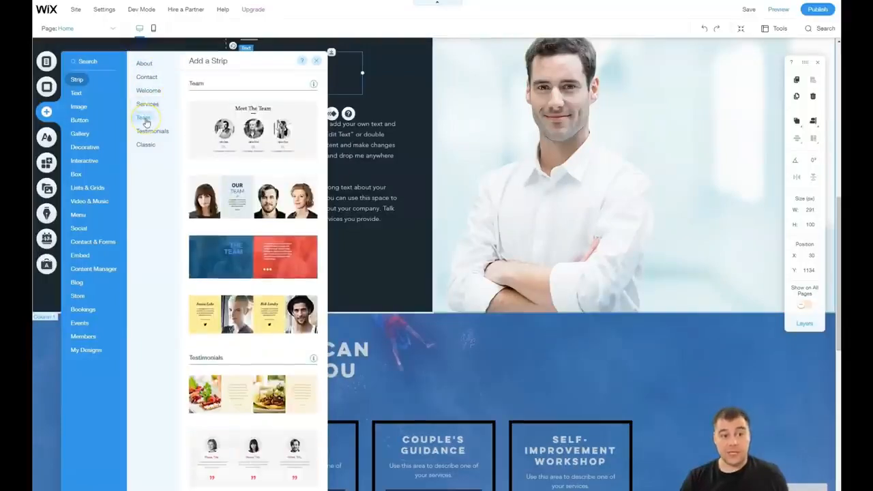
{"action": "left_click", "coordinate": [151, 132]}
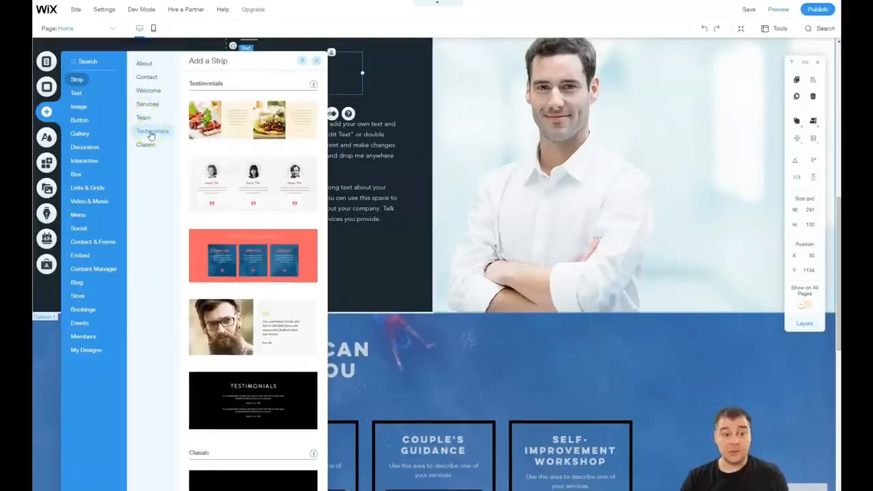
{"action": "left_click", "coordinate": [147, 105]}
{"action": "left_click", "coordinate": [146, 79]}
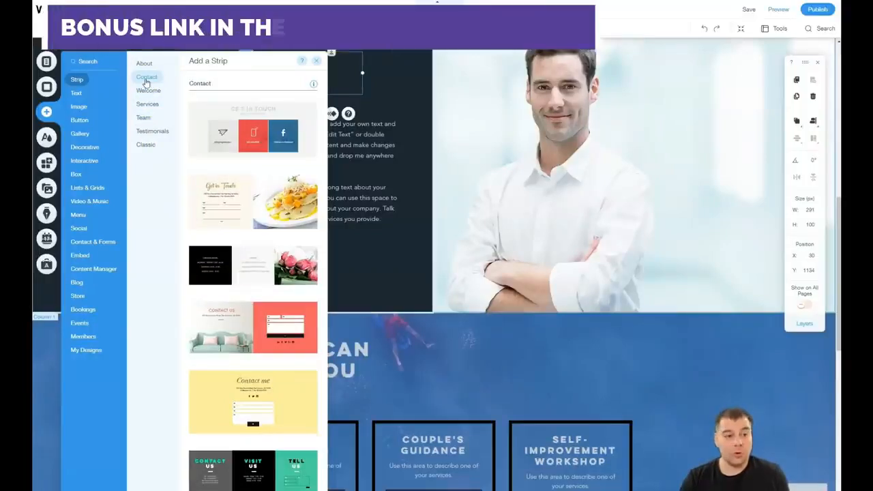
- Add the plain black Classic strip between the About Me and How I Can Help You sections
{"action": "left_click", "coordinate": [145, 145]}
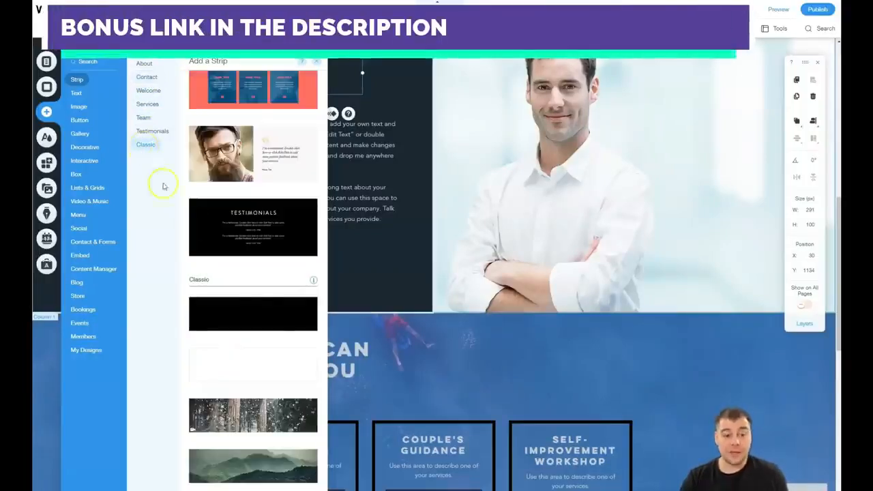
{"action": "left_click_drag", "start_coordinate": [251, 313], "coordinate": [508, 319]}
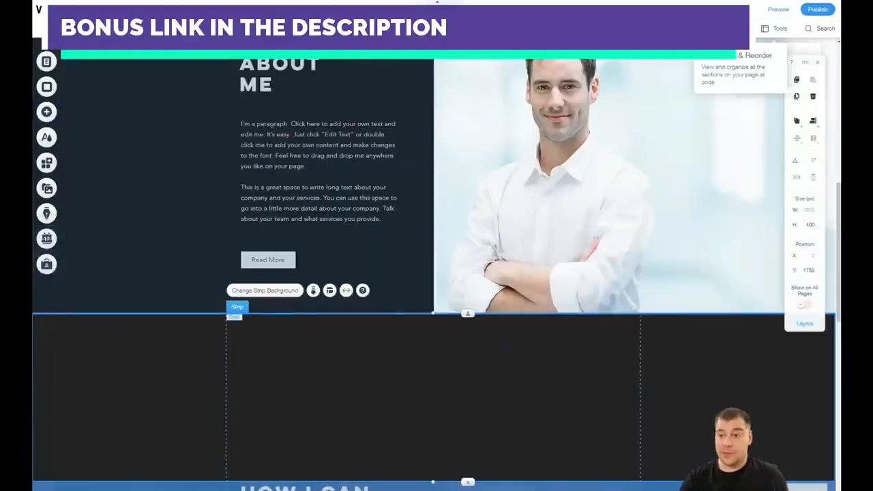
- Reorder the page so the black strip sits above the About Me section, and enlarge the strip to about 603 px high
{"action": "left_click", "coordinate": [804, 62]}
{"action": "scroll", "coordinate": [544, 315], "scroll_direction": "down", "scroll_amount": 3}
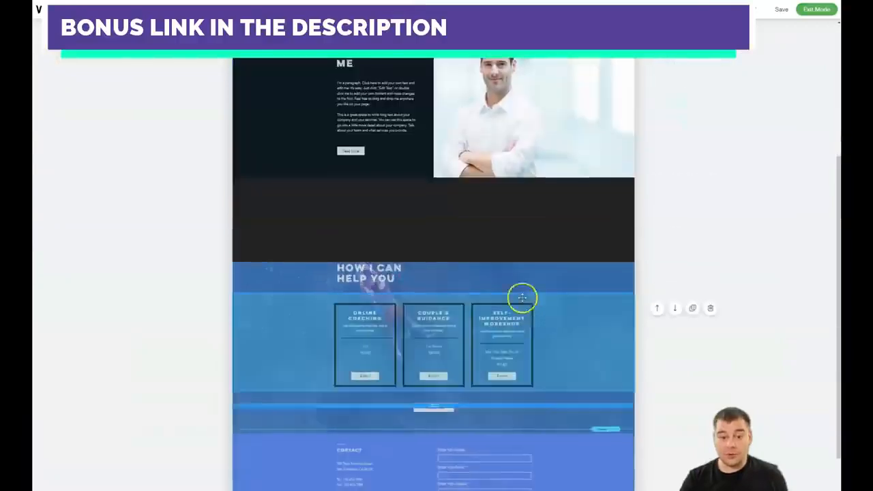
{"action": "left_click", "coordinate": [657, 193]}
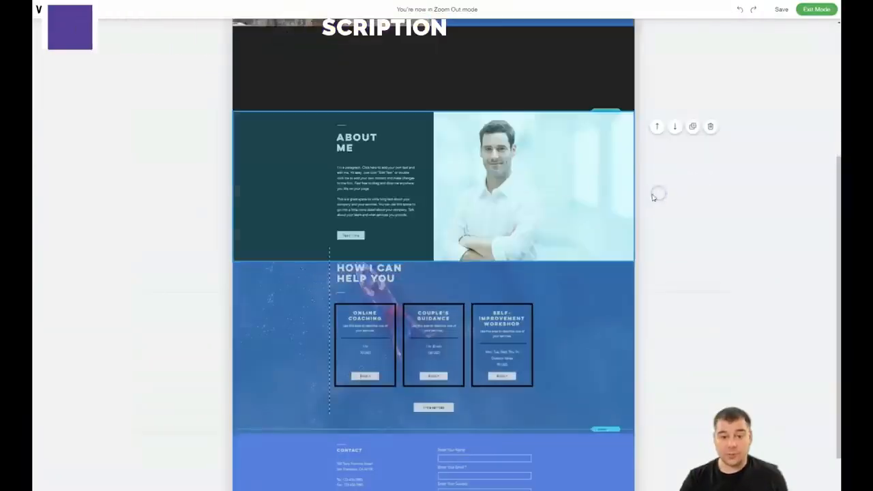
{"action": "left_click", "coordinate": [573, 183]}
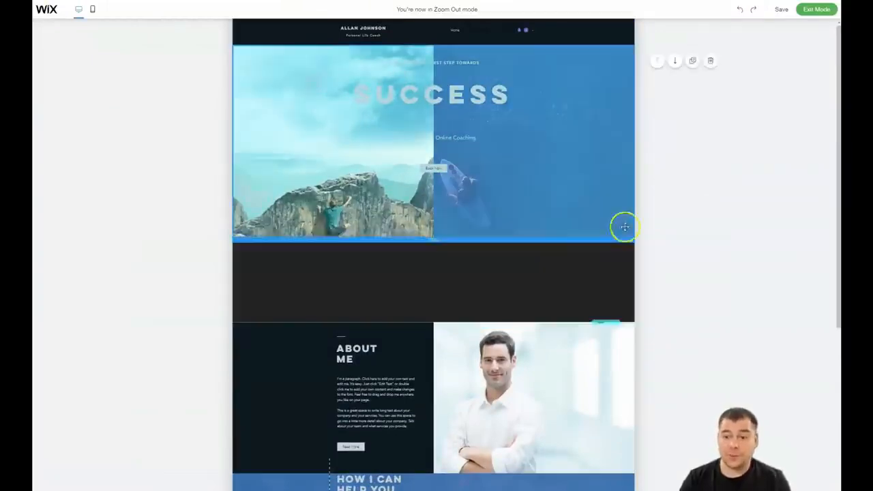
{"action": "left_click", "coordinate": [816, 9]}
{"action": "scroll", "coordinate": [508, 300], "scroll_direction": "down", "scroll_amount": 5}
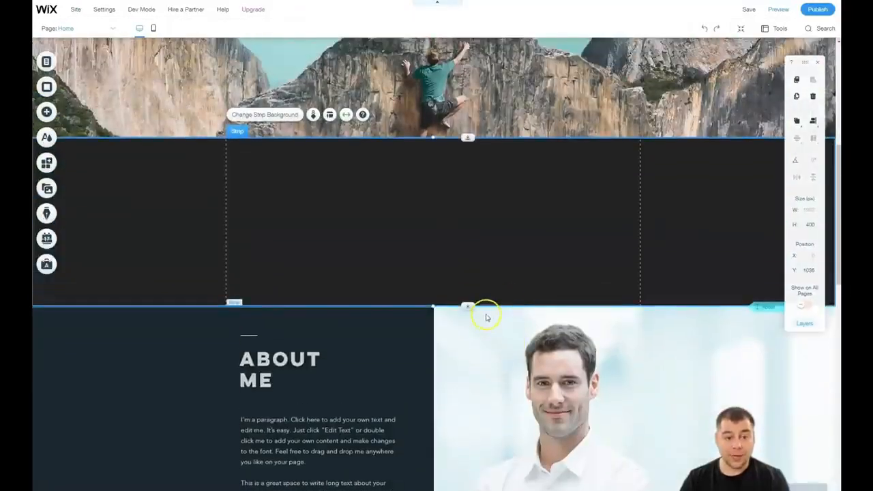
{"action": "left_click_drag", "start_coordinate": [468, 305], "coordinate": [468, 391]}
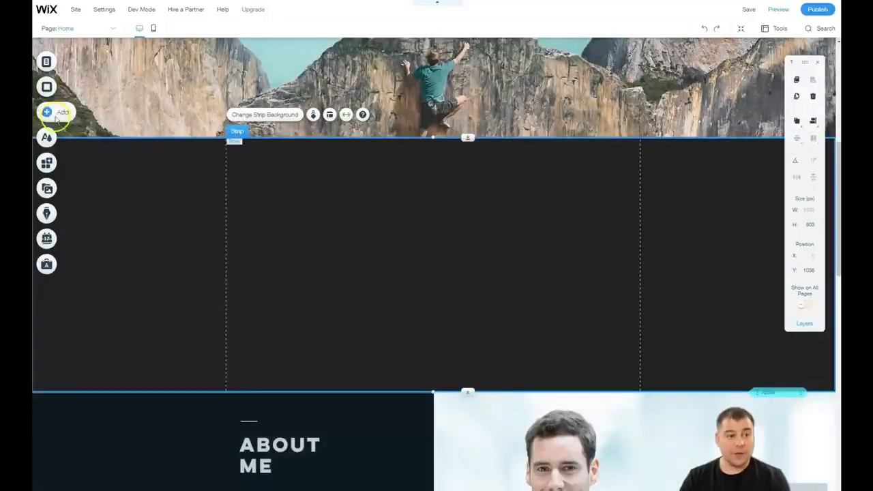
- Add a Big Title text element centered near the top of the black strip
{"action": "left_click", "coordinate": [48, 111]}
{"action": "left_click", "coordinate": [75, 94]}
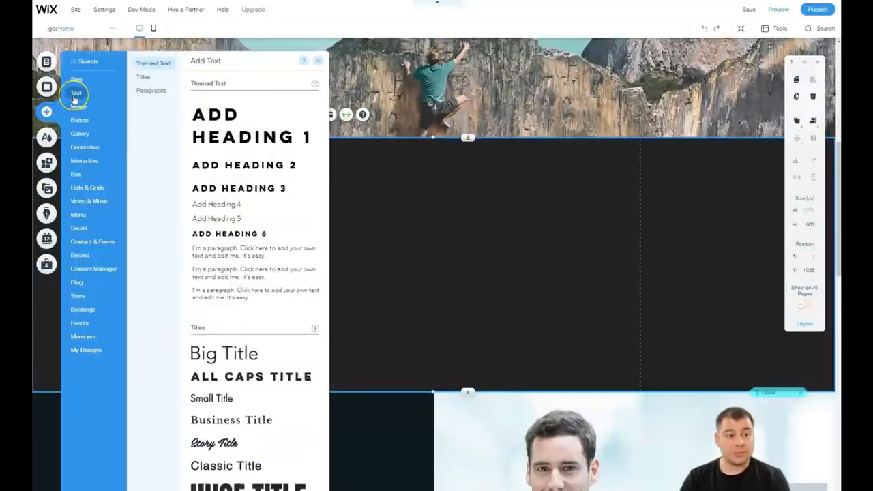
{"action": "left_click_drag", "start_coordinate": [216, 352], "coordinate": [414, 172]}
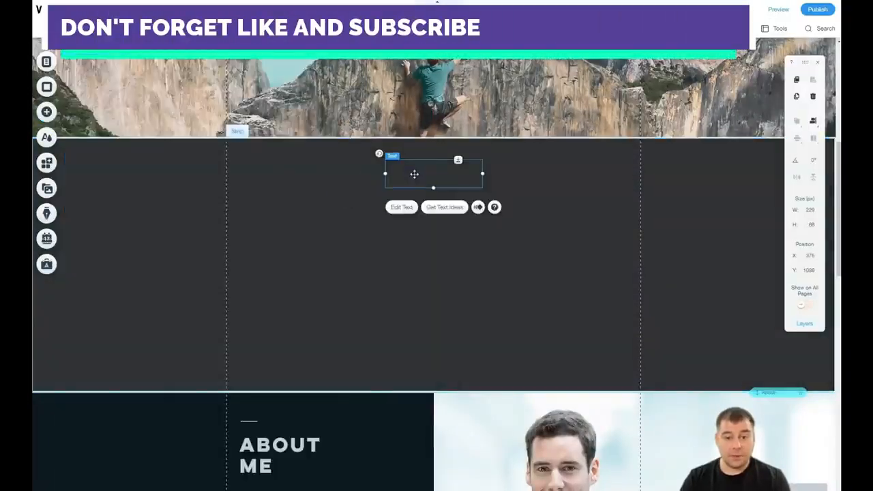
- Change the Big Title text color to the lightest grey of the theme colors and close the text settings
{"action": "left_click", "coordinate": [324, 306]}
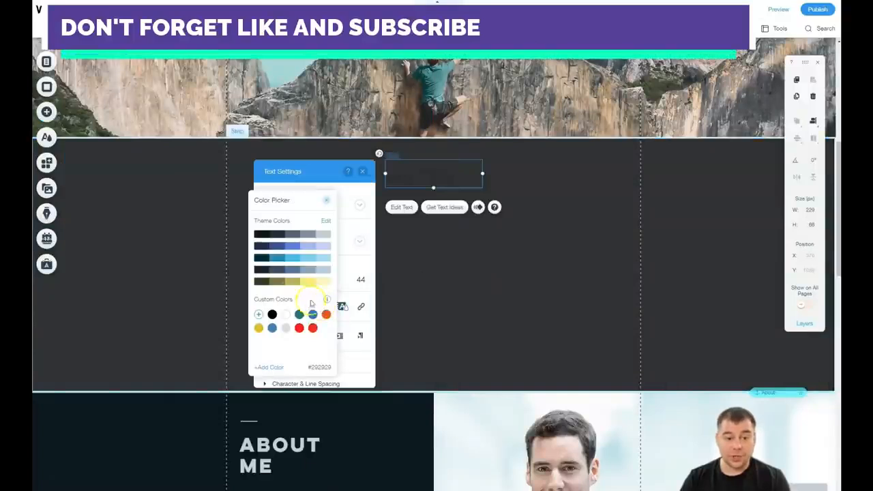
{"action": "left_click", "coordinate": [318, 236]}
{"action": "left_click", "coordinate": [363, 174]}
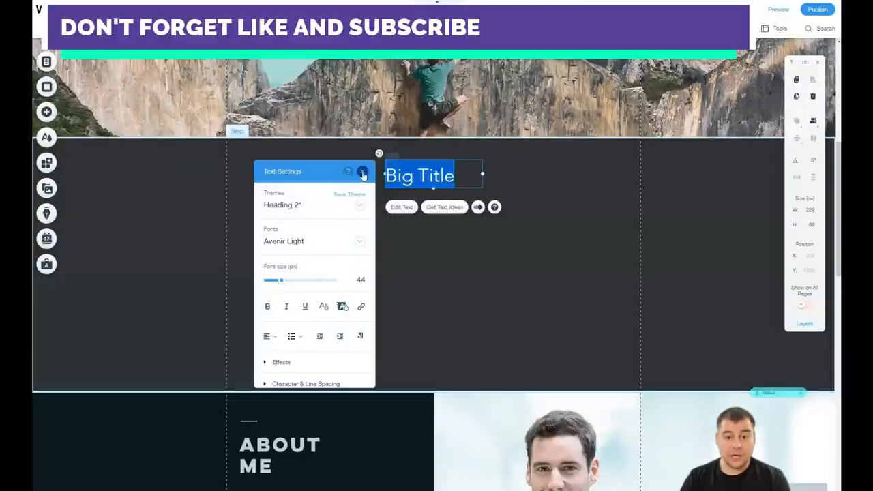
{"action": "left_click", "coordinate": [363, 174]}
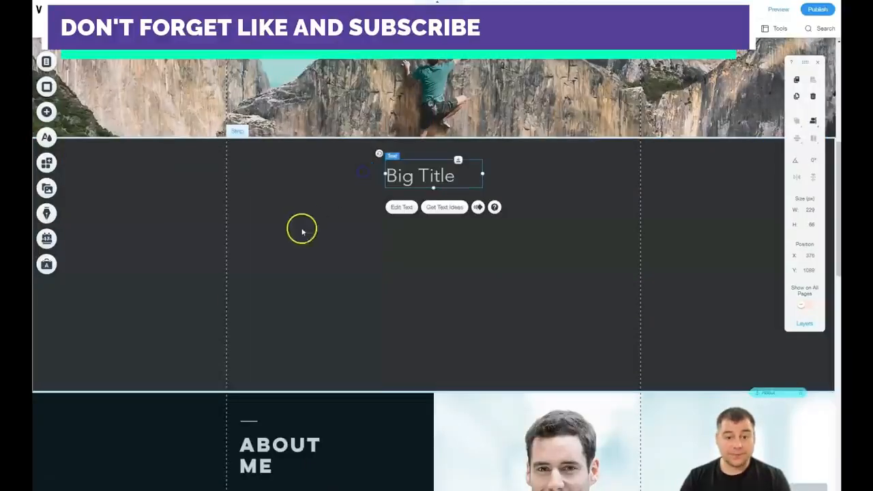
- Add a YouTube video player to the black strip and center it below the Big Title text
{"action": "left_click", "coordinate": [47, 113]}
{"action": "left_click", "coordinate": [88, 186]}
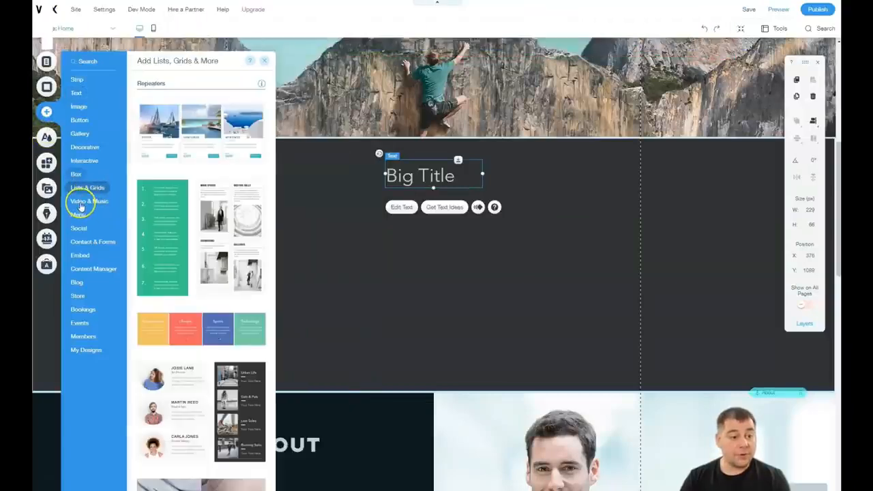
{"action": "left_click", "coordinate": [82, 201]}
{"action": "left_click_drag", "start_coordinate": [232, 217], "coordinate": [402, 289]}
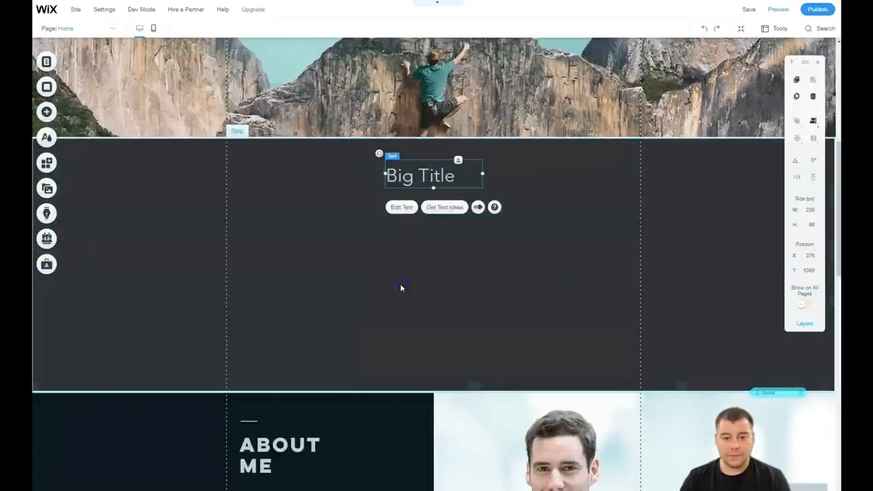
{"action": "left_click_drag", "start_coordinate": [462, 269], "coordinate": [446, 268]}
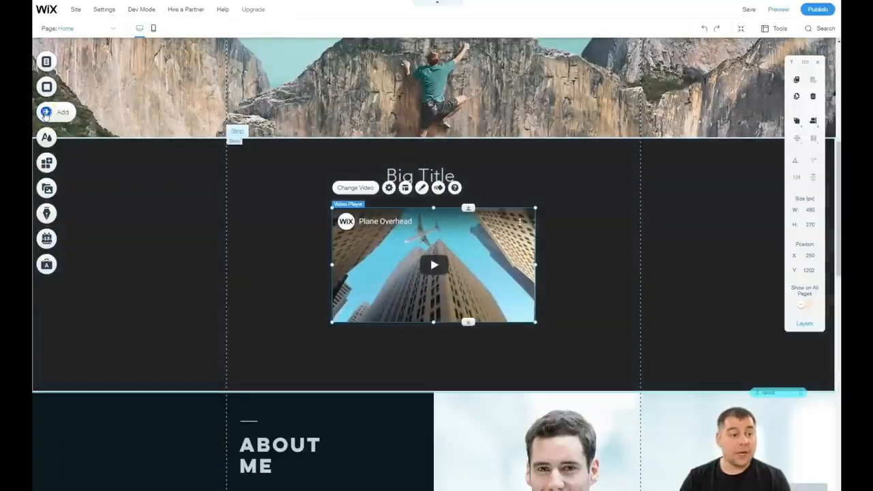
- Add the light grey themed button to the black strip and center it below the video player
{"action": "left_click", "coordinate": [45, 113]}
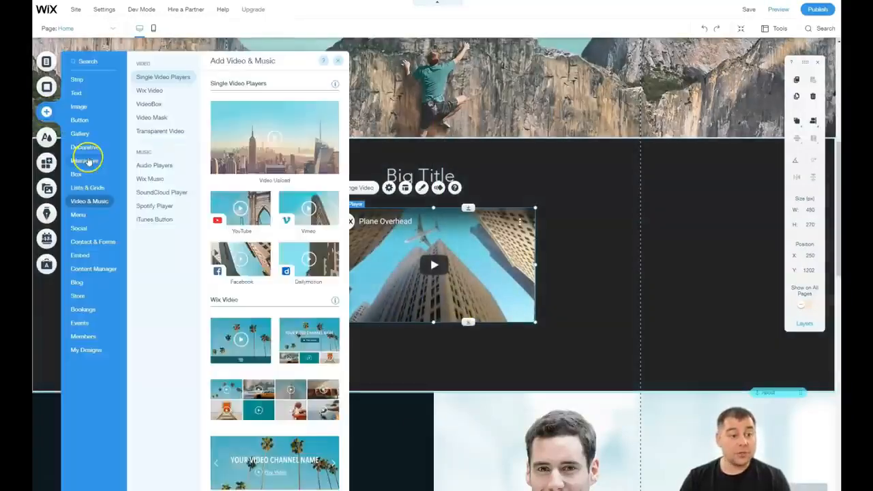
{"action": "mouse_move", "coordinate": [80, 120]}
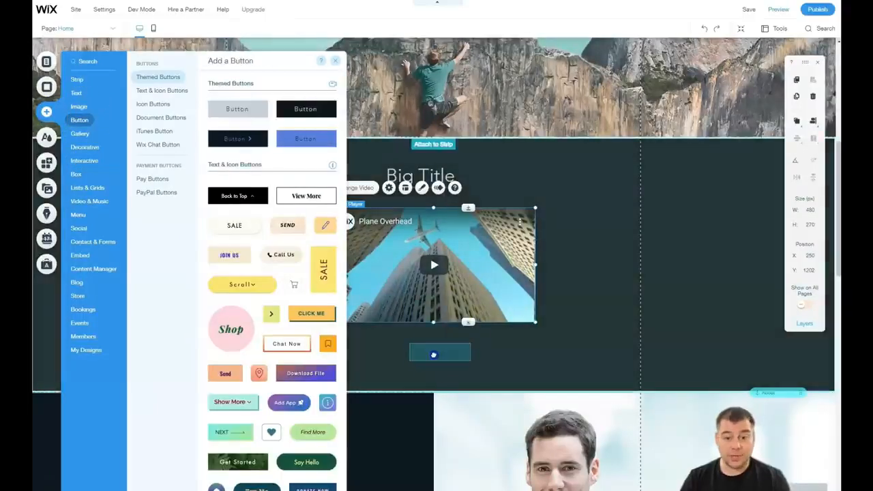
{"action": "left_click", "coordinate": [388, 205]}
{"action": "left_click", "coordinate": [521, 365]}
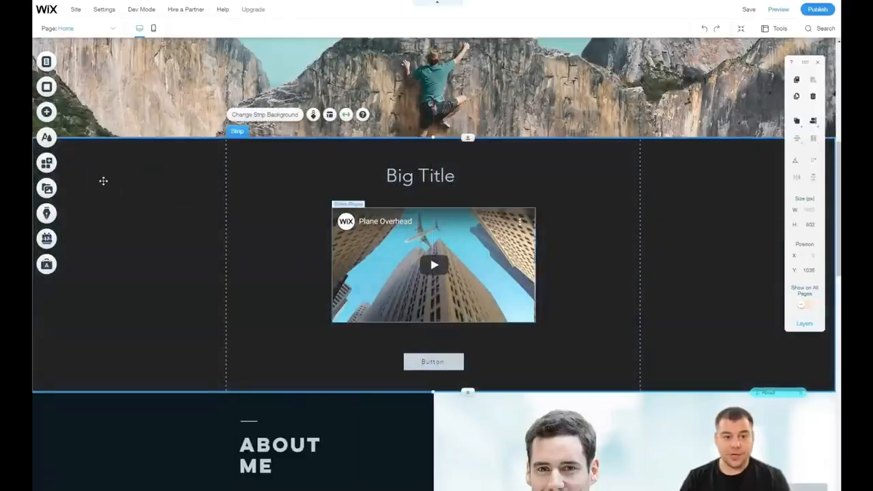
- Change the strip's background color to the dark navy theme color #1E2A4B and close the background settings
{"action": "left_click", "coordinate": [141, 186]}
{"action": "left_click", "coordinate": [144, 163]}
{"action": "left_click", "coordinate": [122, 194]}
{"action": "left_click", "coordinate": [151, 247]}
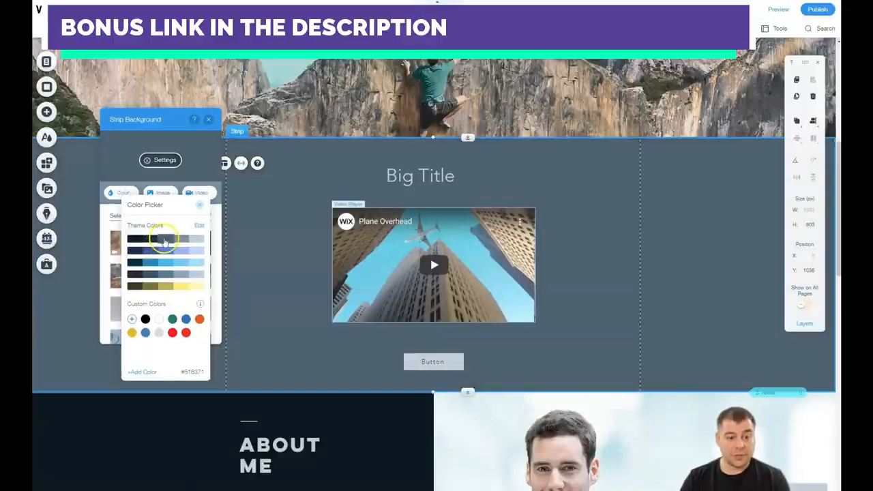
{"action": "left_click", "coordinate": [159, 254]}
{"action": "left_click", "coordinate": [137, 250]}
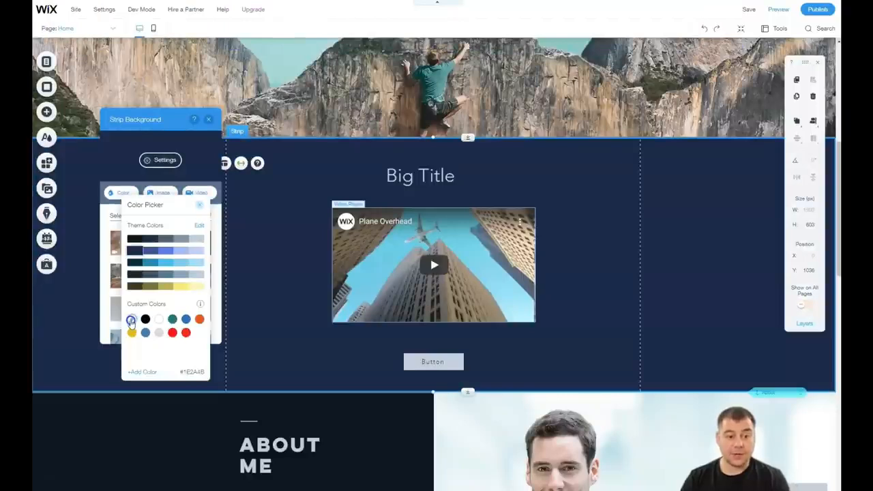
{"action": "left_click", "coordinate": [199, 210]}
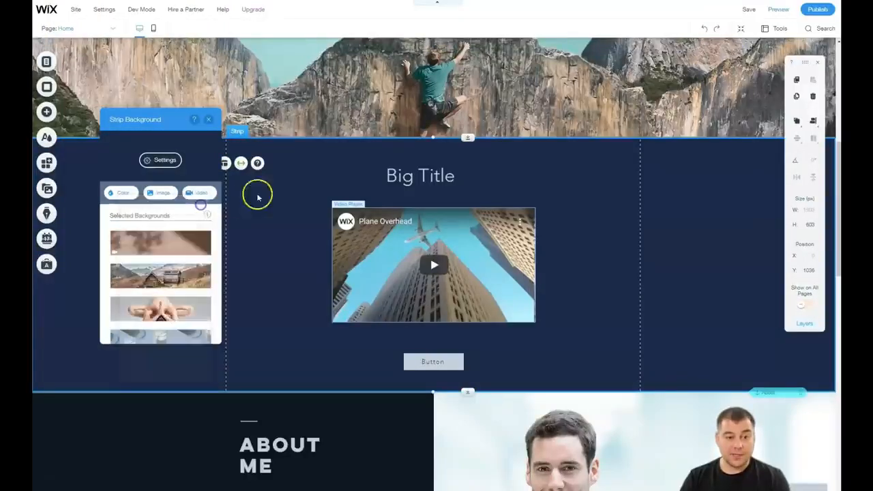
{"action": "left_click", "coordinate": [209, 119]}
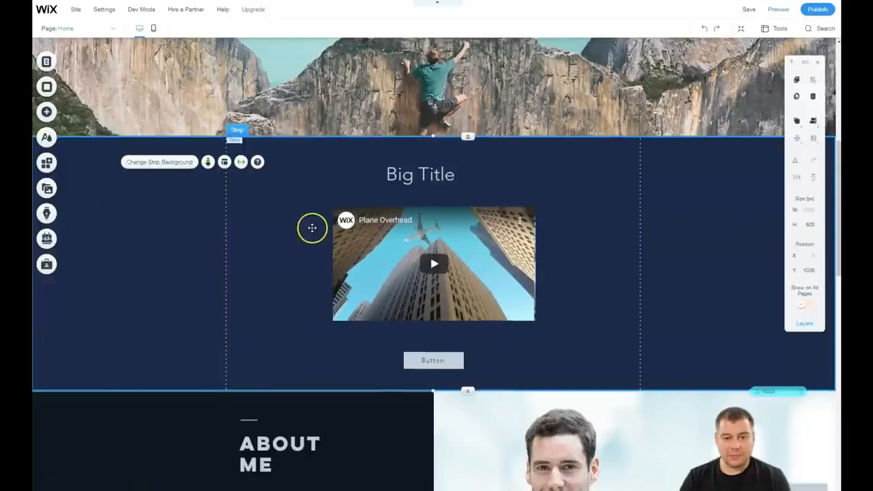
- Widen the button below the video on both sides to 480 px, matching the video player's edges
{"action": "scroll", "coordinate": [312, 228], "scroll_direction": "down", "scroll_amount": 4}
{"action": "scroll", "coordinate": [311, 228], "scroll_direction": "up", "scroll_amount": 4}
{"action": "scroll", "coordinate": [312, 228], "scroll_direction": "up", "scroll_amount": 3}
{"action": "scroll", "coordinate": [312, 220], "scroll_direction": "down", "scroll_amount": 4}
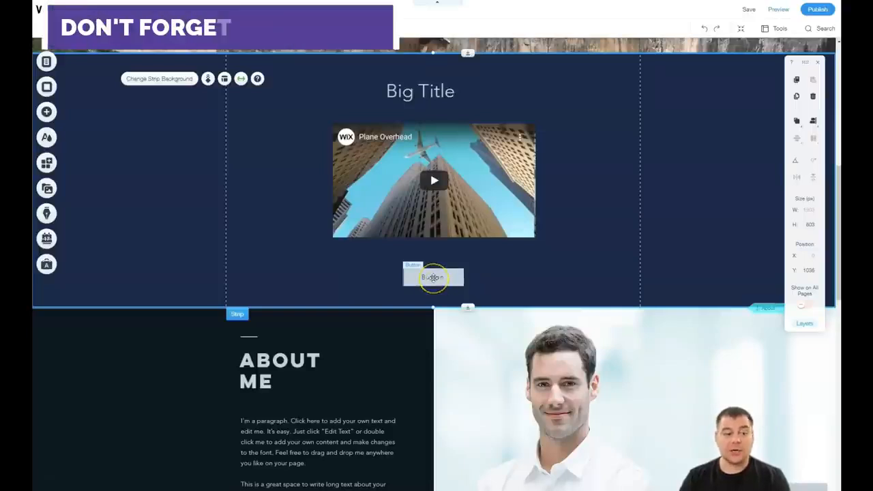
{"action": "left_click", "coordinate": [433, 277]}
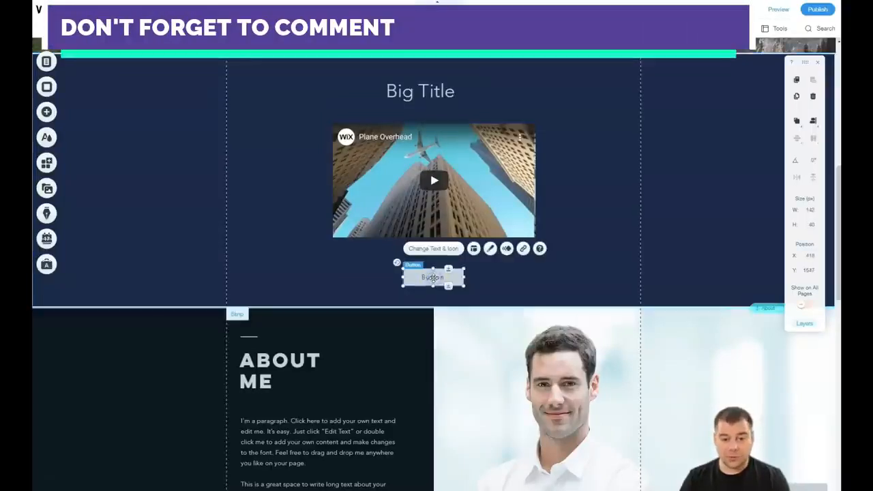
{"action": "left_click_drag", "start_coordinate": [402, 277], "coordinate": [331, 277]}
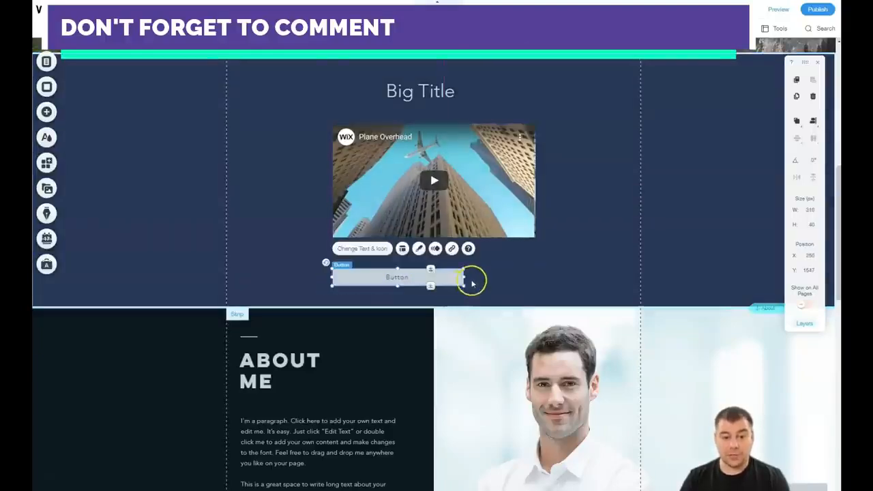
{"action": "left_click_drag", "start_coordinate": [464, 277], "coordinate": [537, 275]}
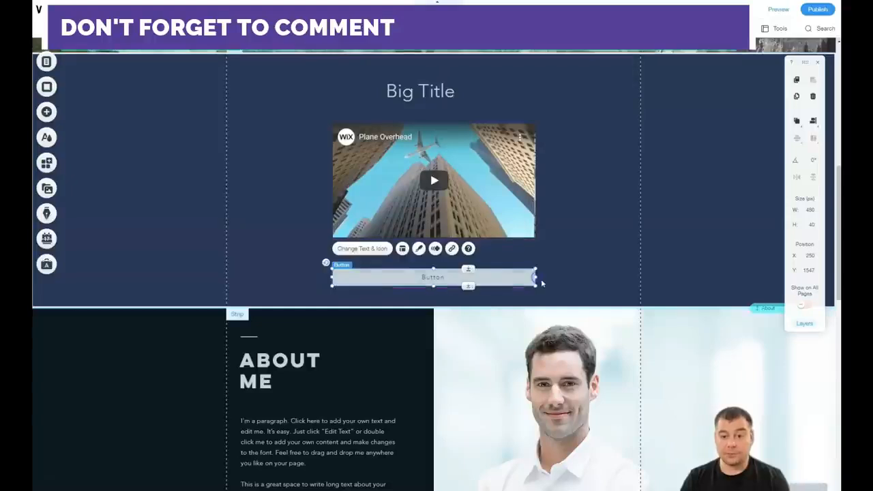
- Open the link settings of the button below the video
{"action": "left_click", "coordinate": [452, 249]}
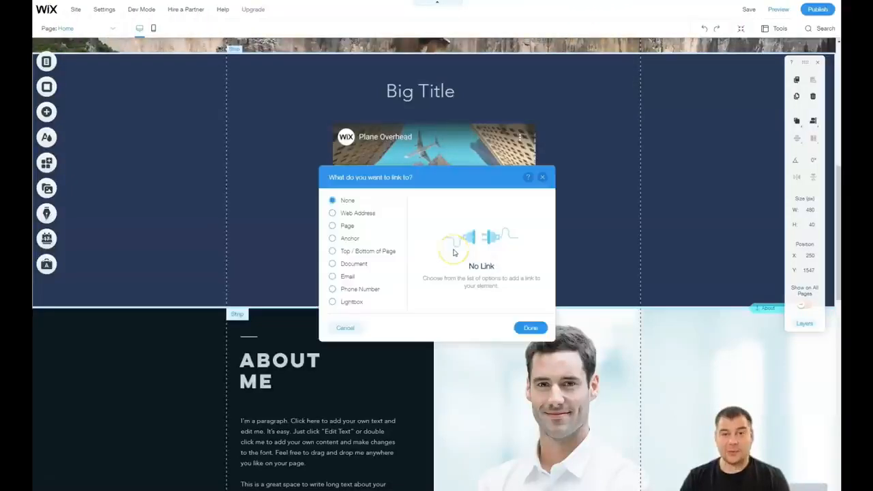